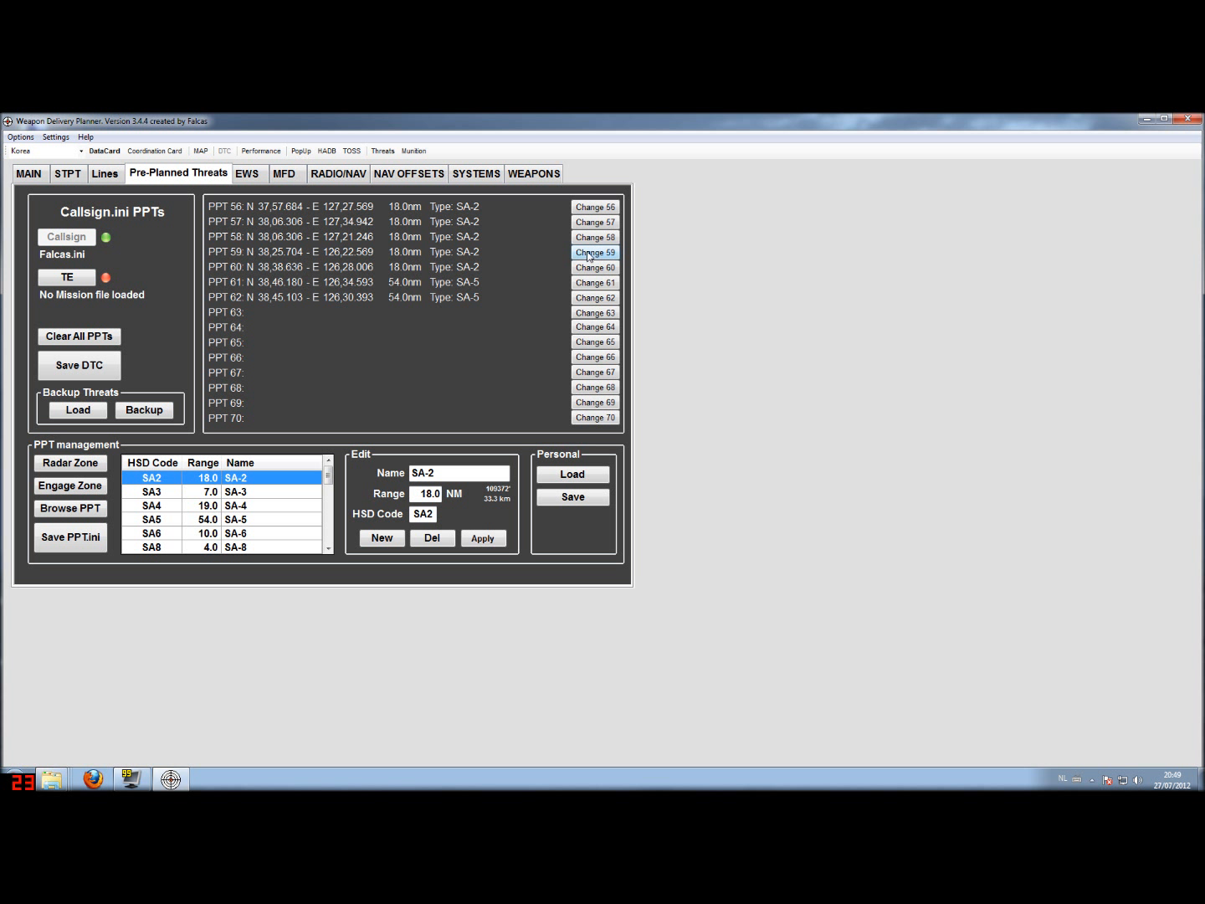
Step: Change the threat type of PPT 59 to Hawk and apply the change
click(588, 252)
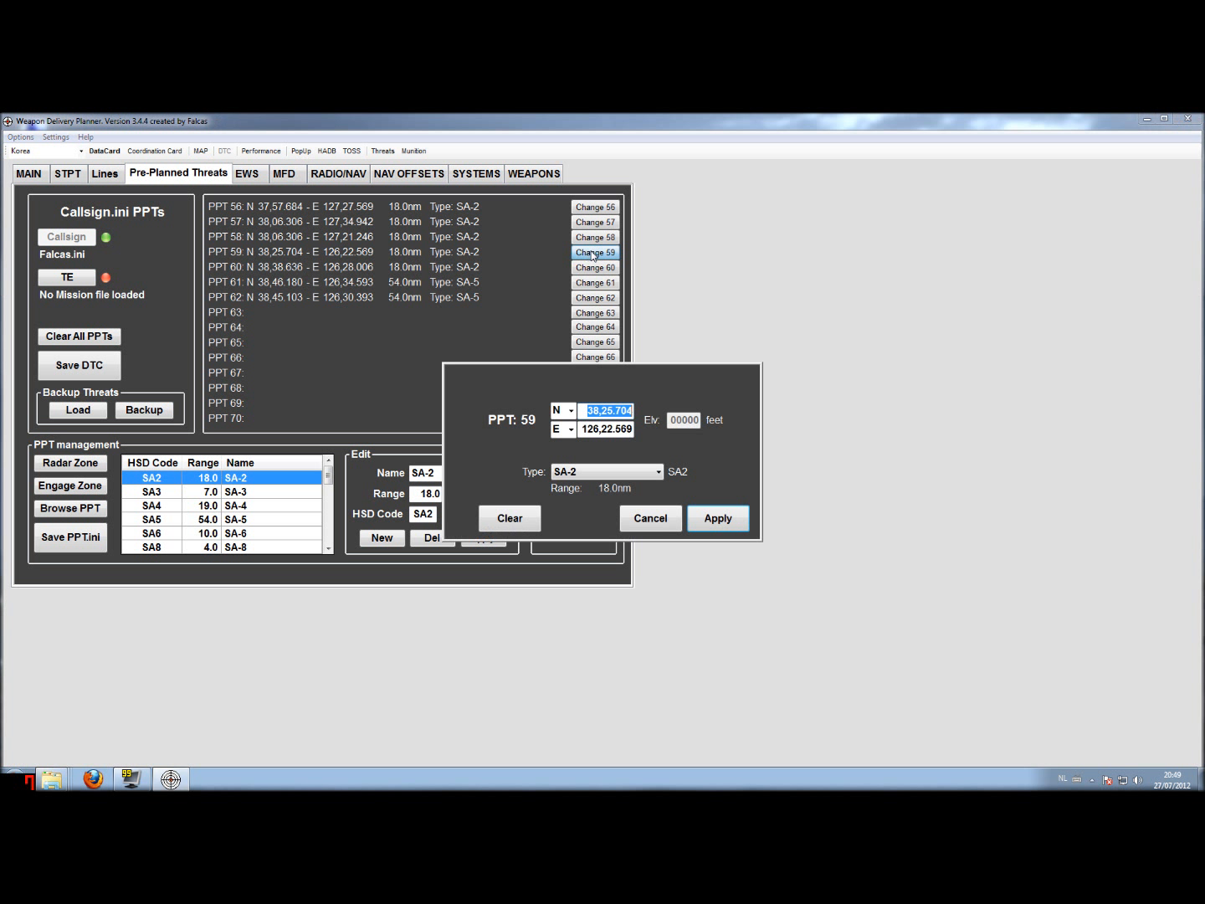
click(658, 472)
scroll(610, 494, down, 4)
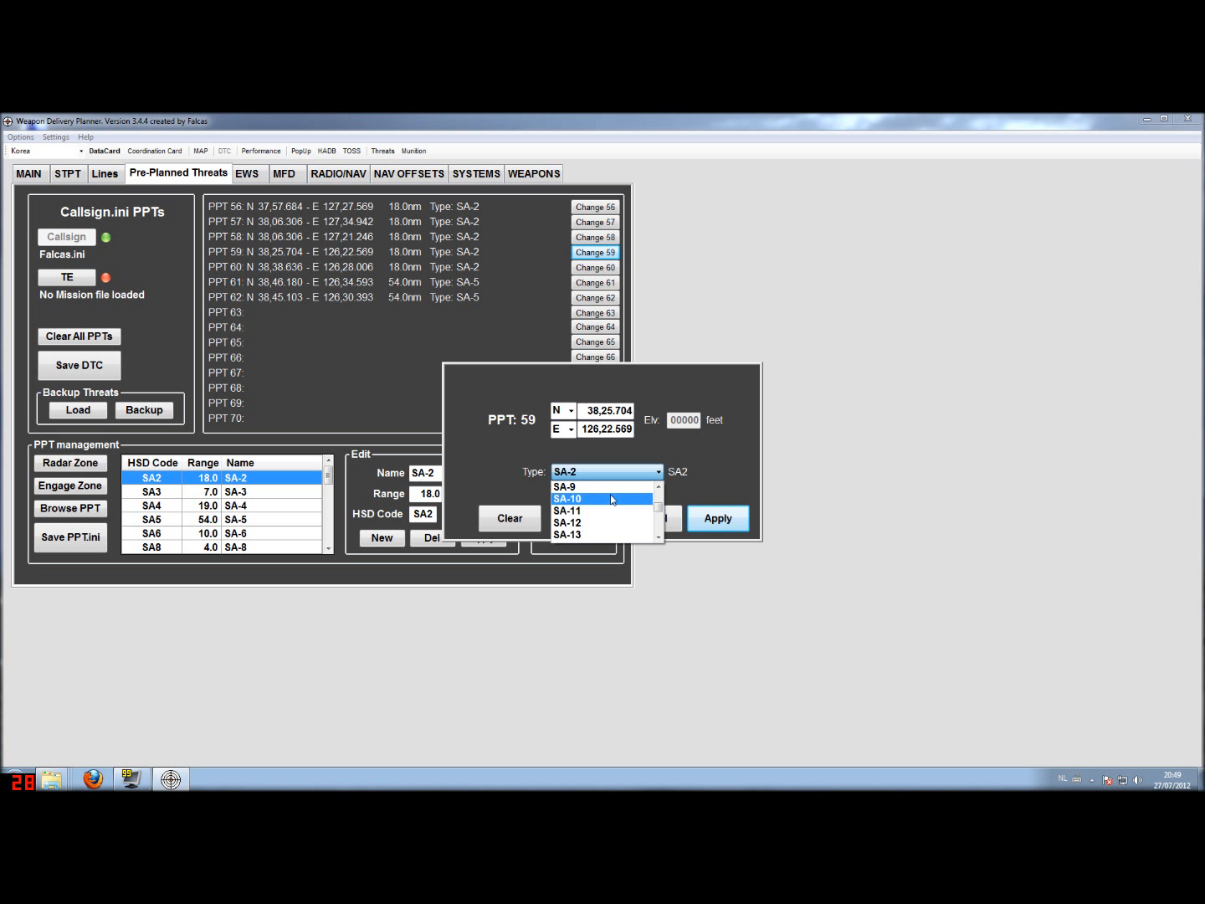
scroll(611, 499, down, 6)
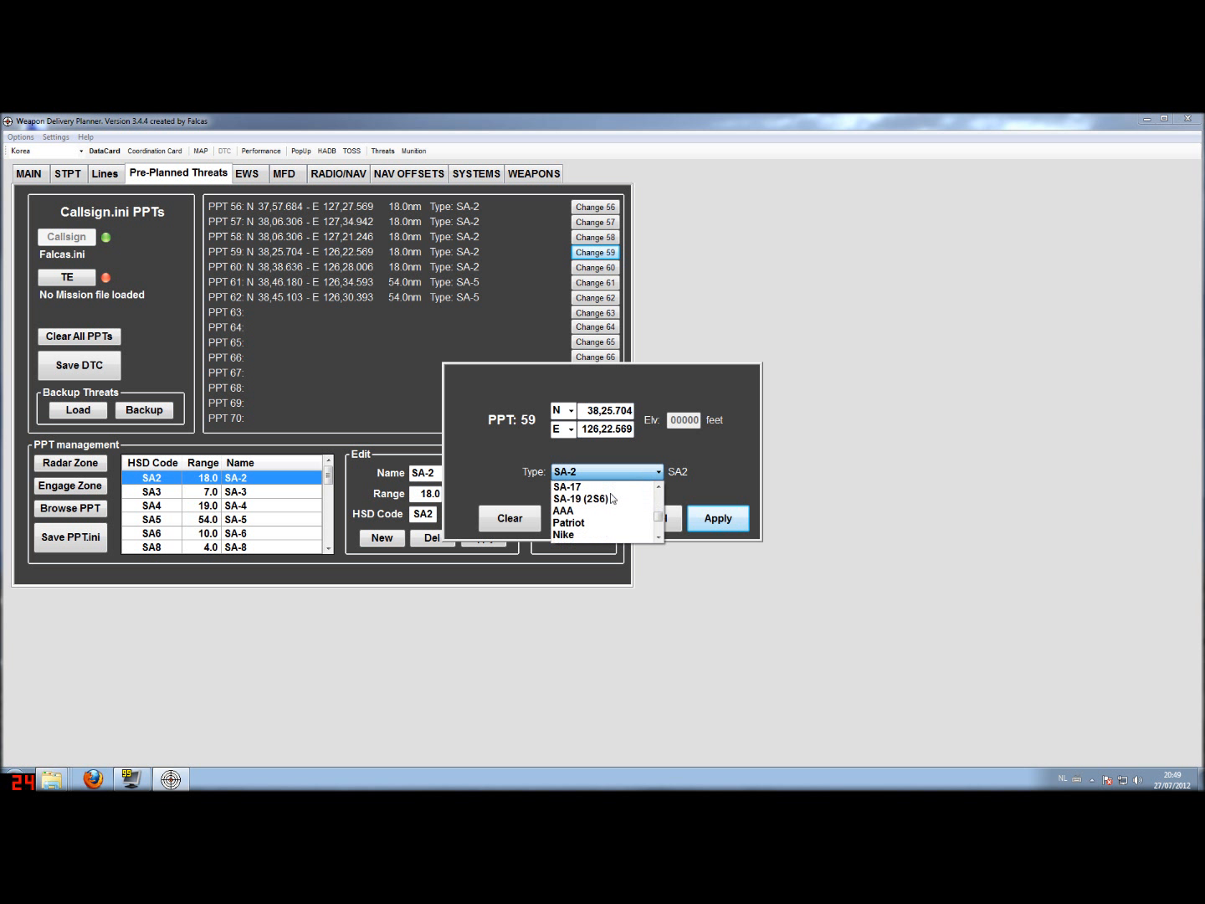
click(615, 511)
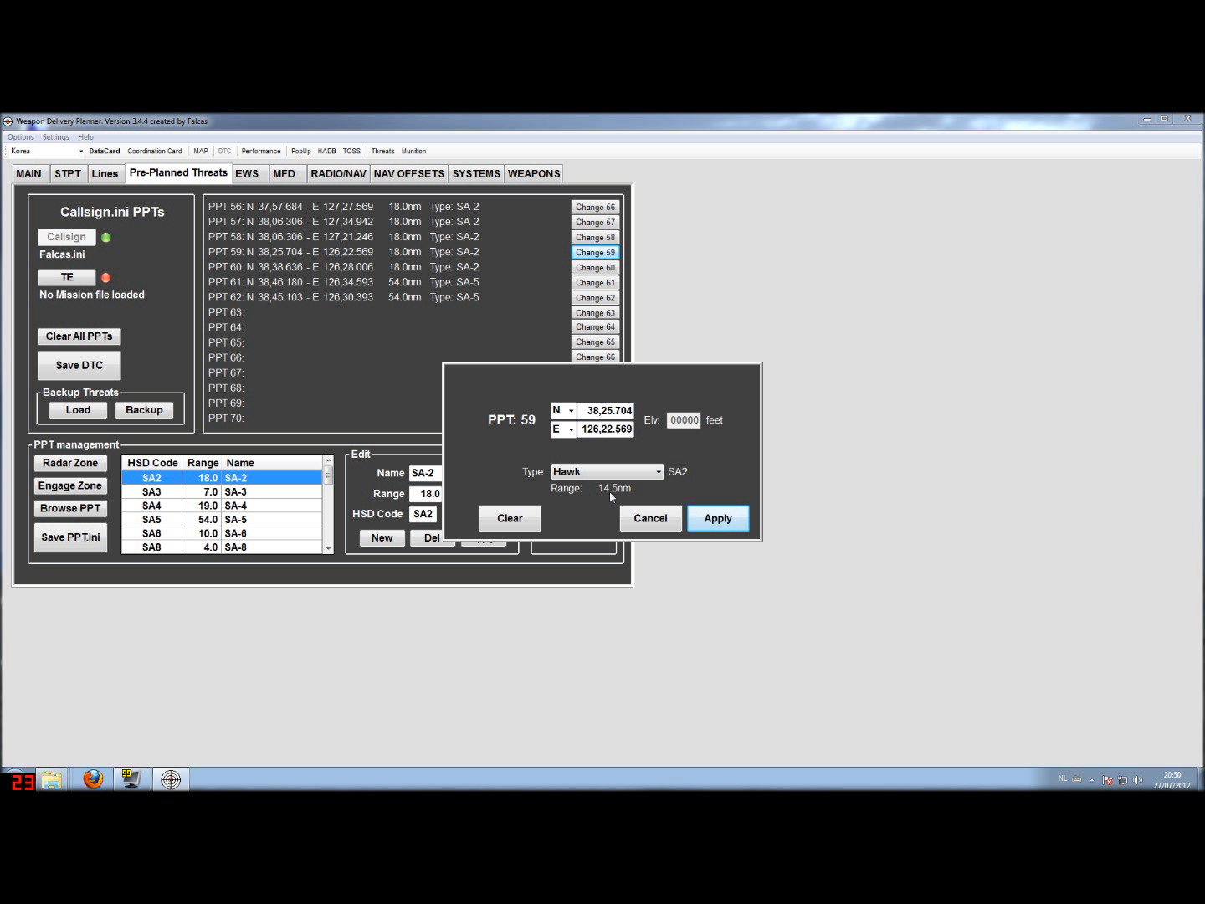
click(719, 518)
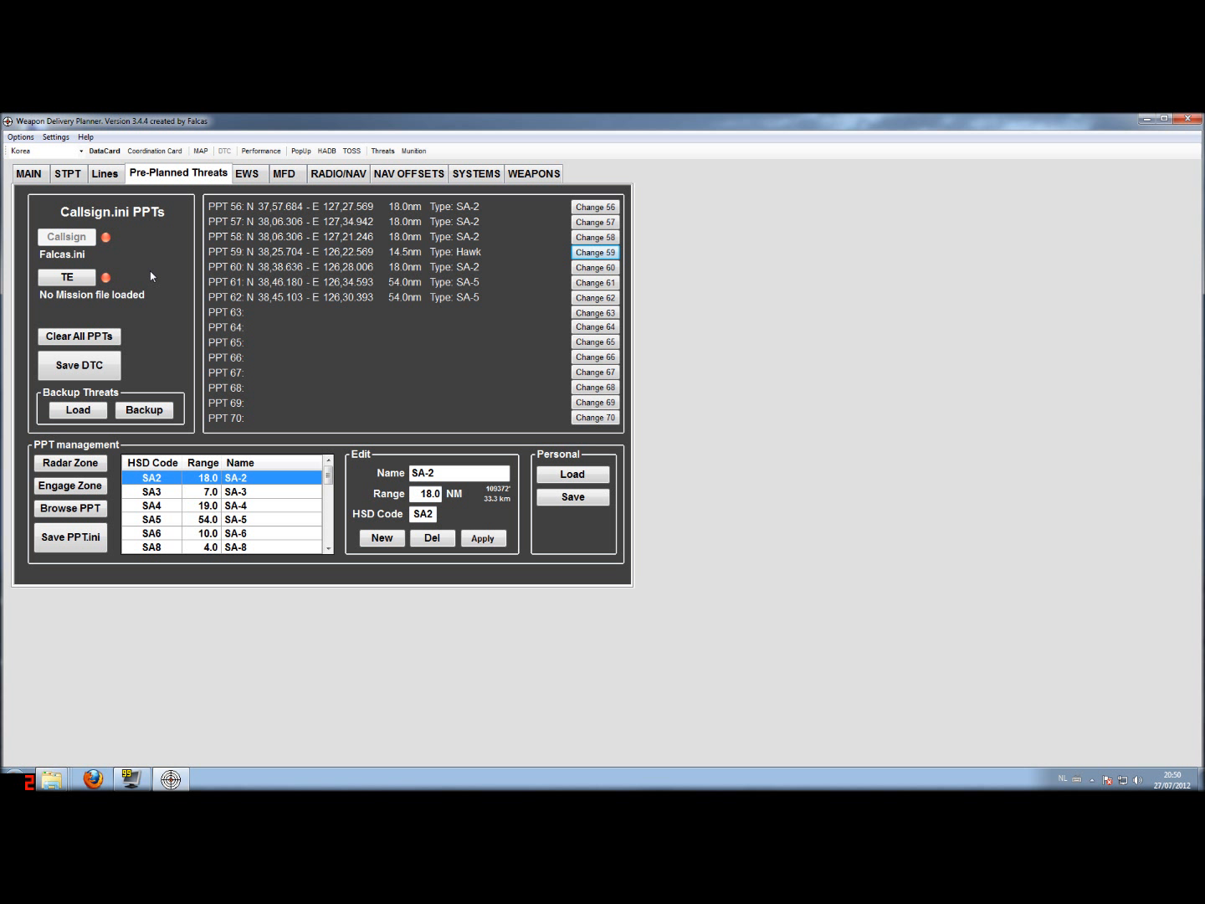
Step: Load the KaesongStrike mission file from the campaign SAVE folder as the TE mission data
click(29, 174)
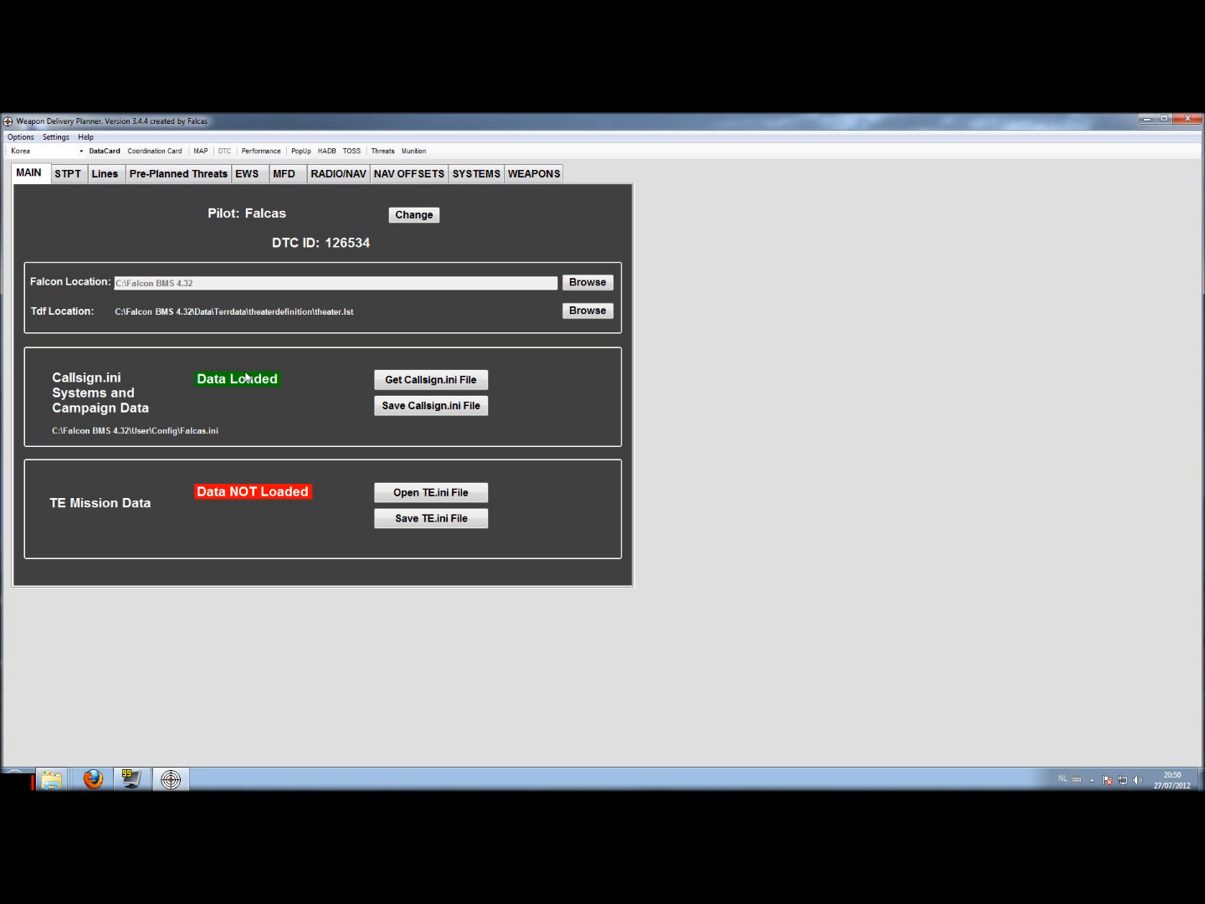
click(431, 494)
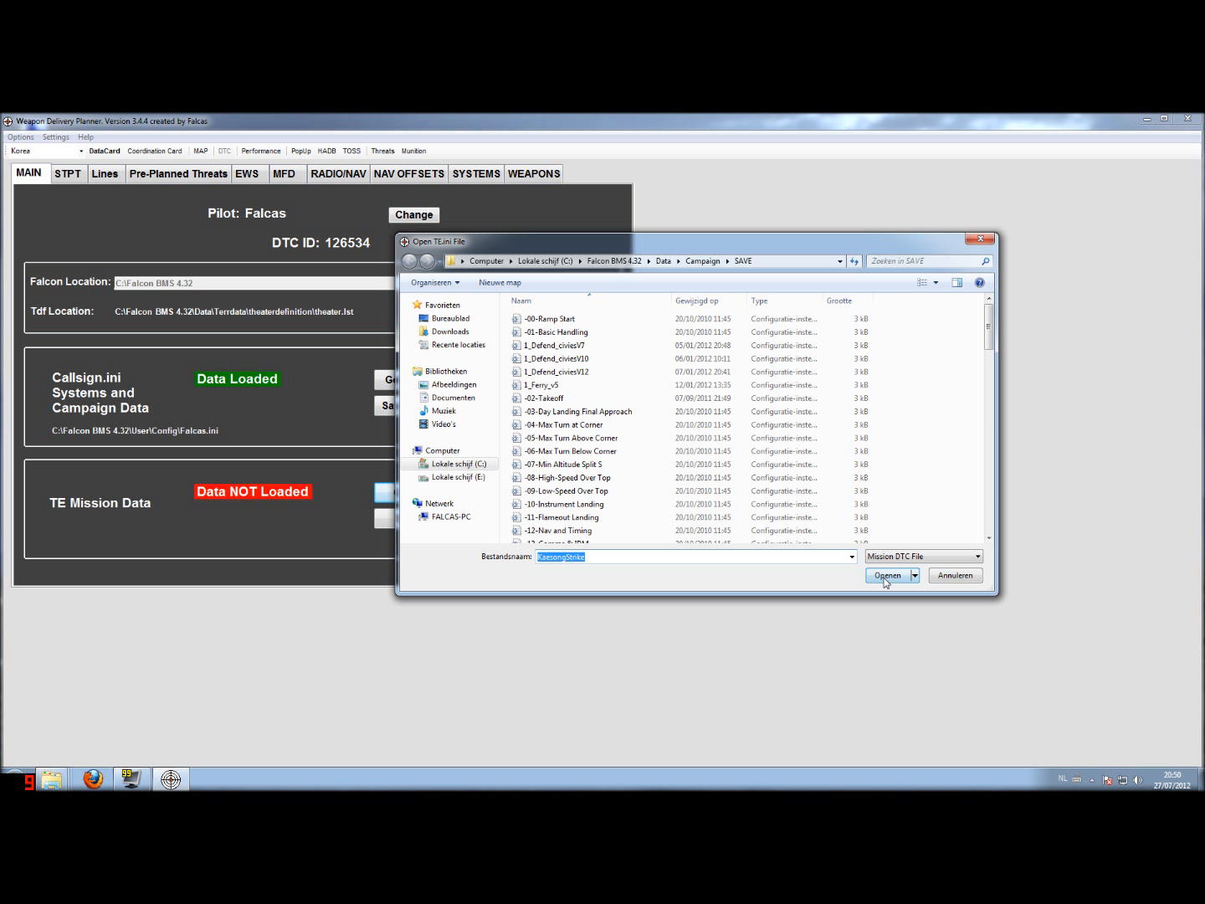
click(885, 578)
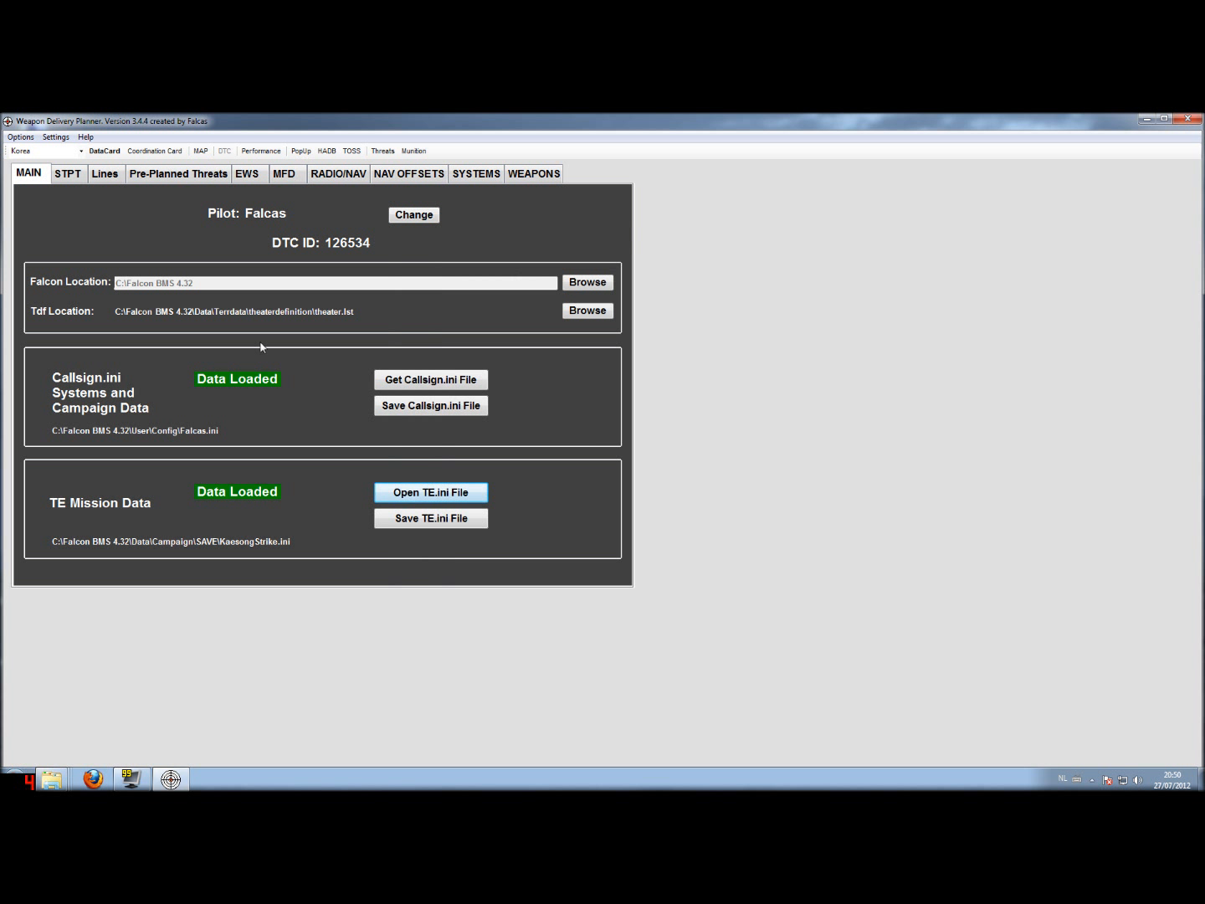
Step: Save the pre-planned threats to the DTC files Falcas.ini and KaesongStrike.ini
click(178, 174)
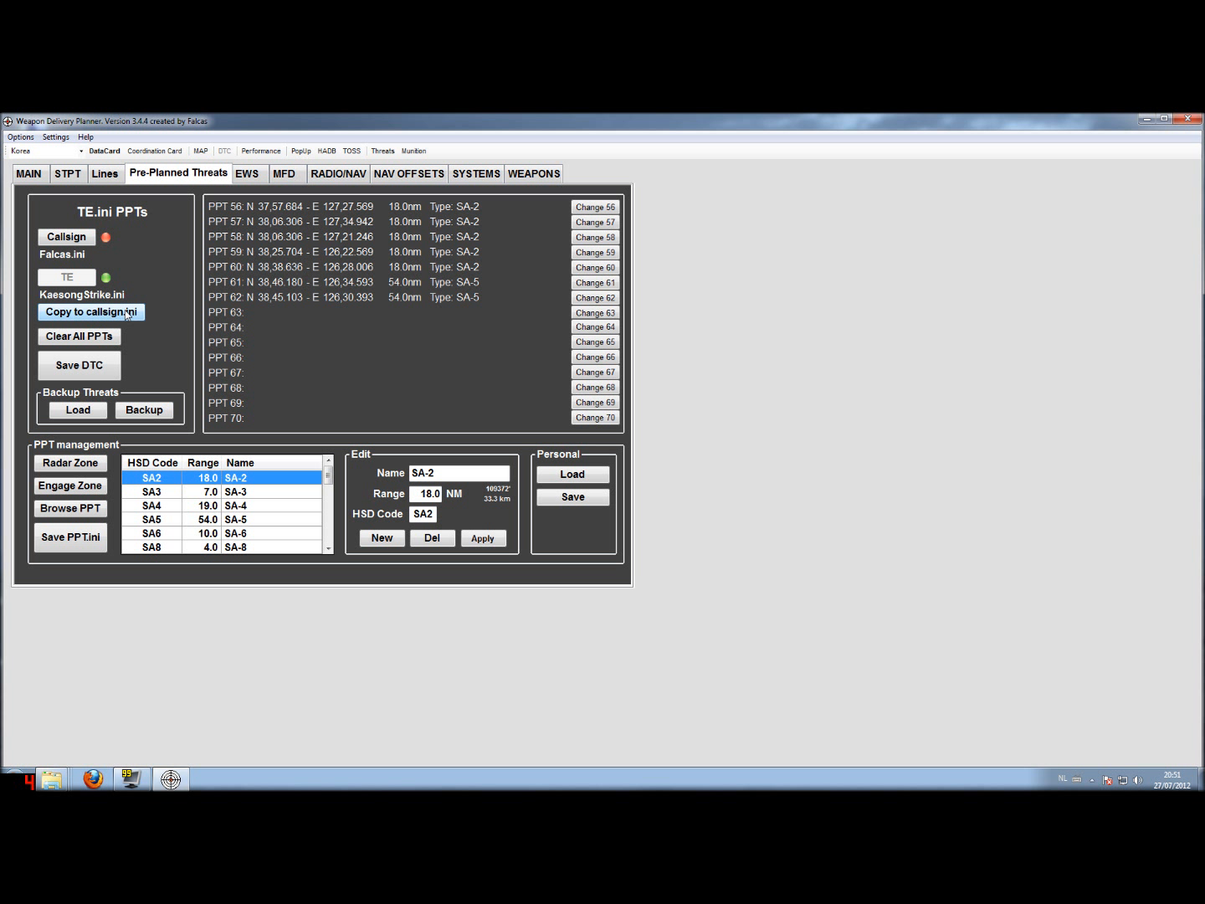
click(102, 370)
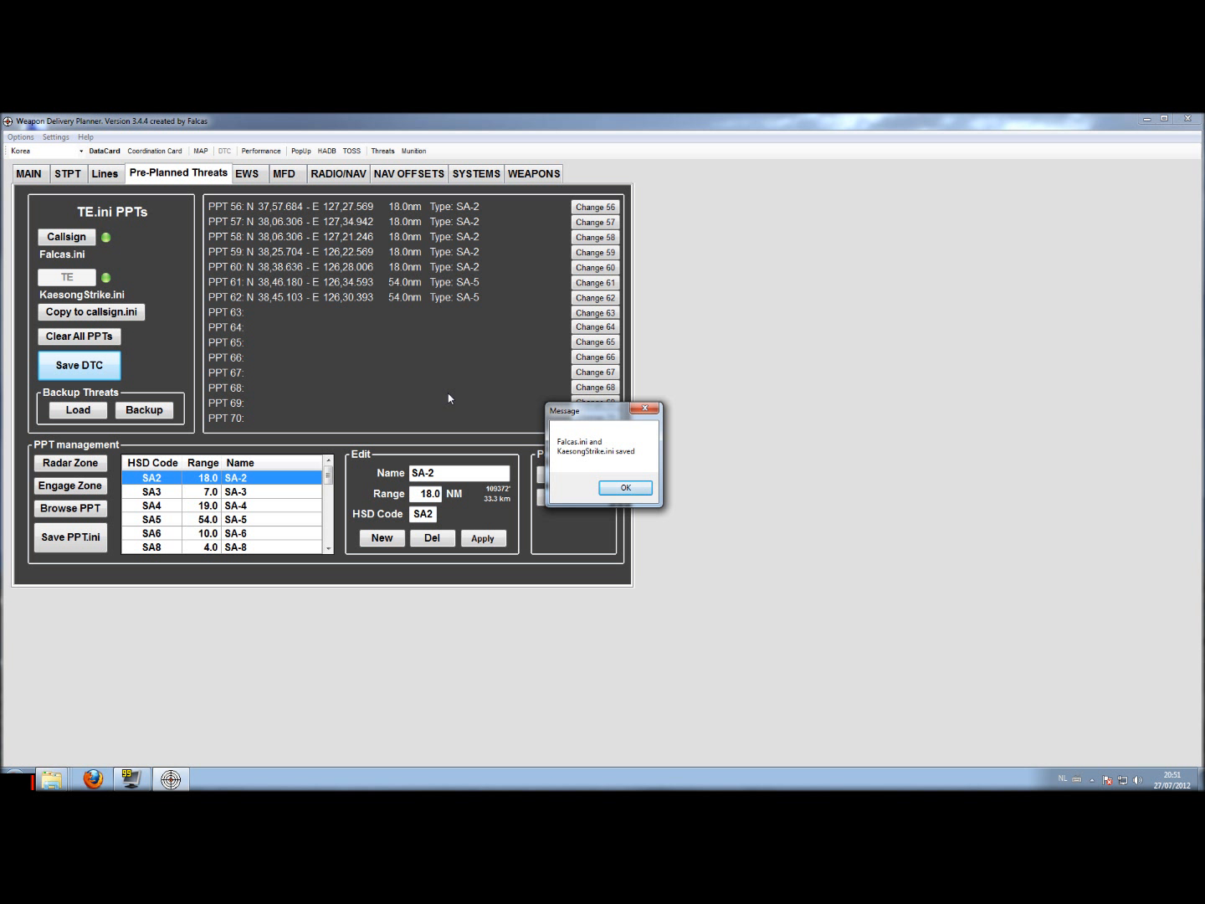
click(626, 488)
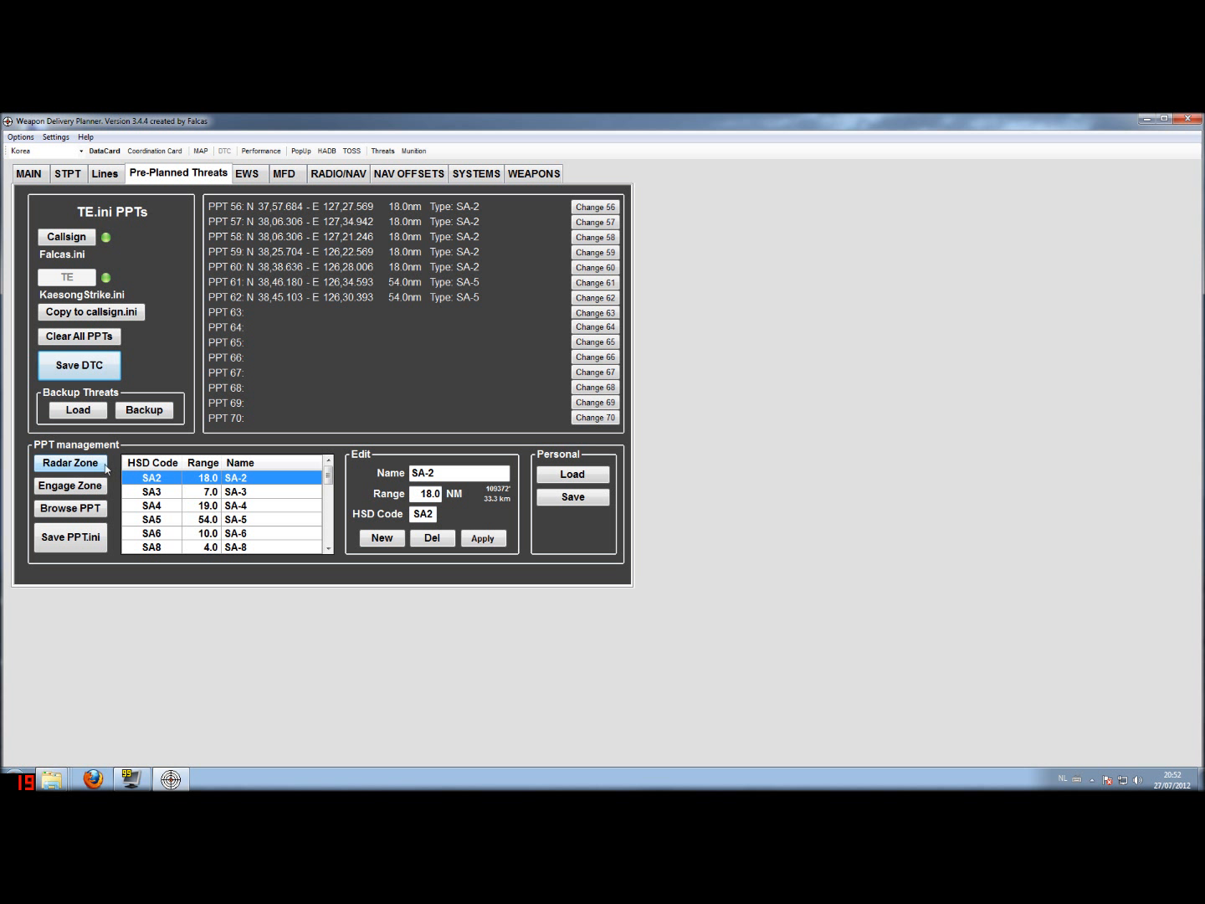
Step: Show the radar zone ranges in the threat type list, and return to the engagement zone ranges
click(106, 468)
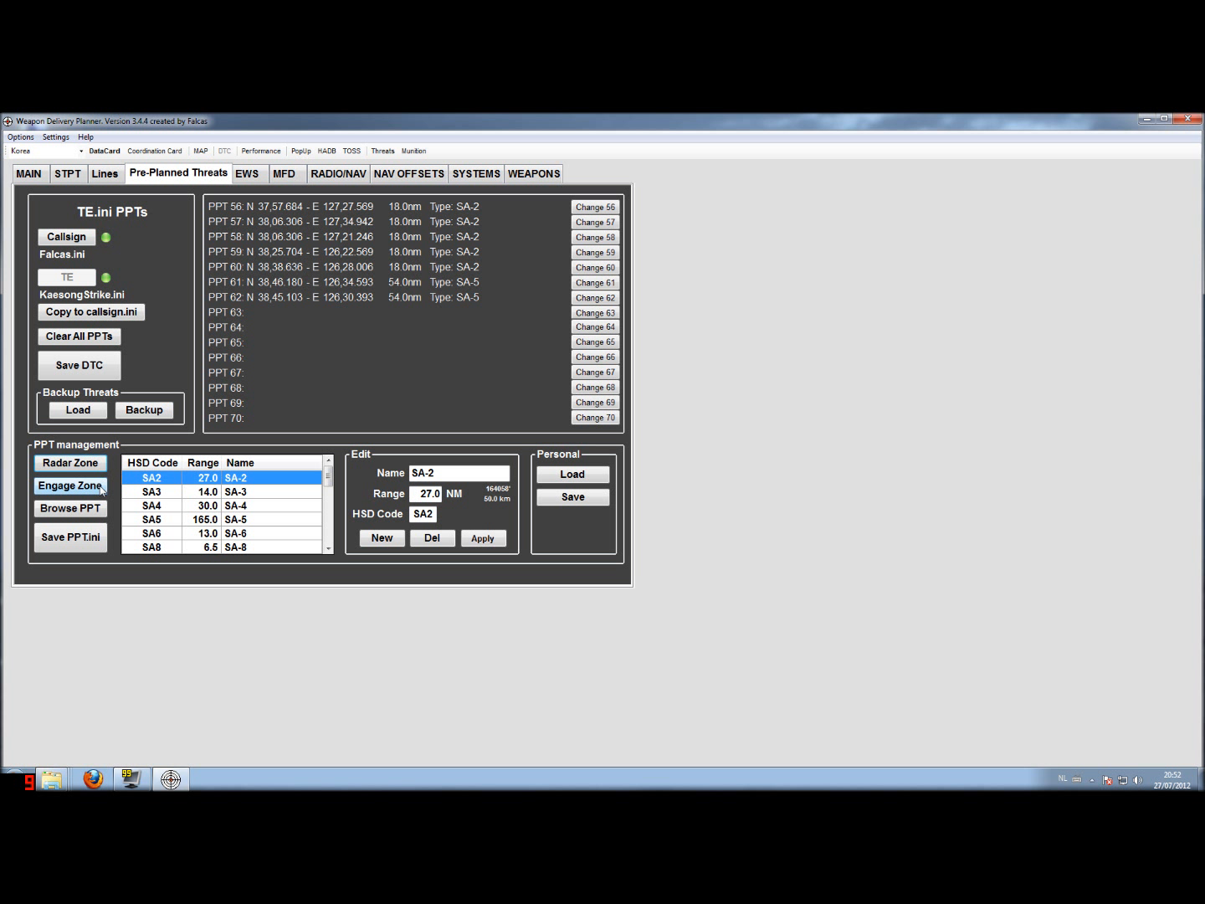
click(98, 486)
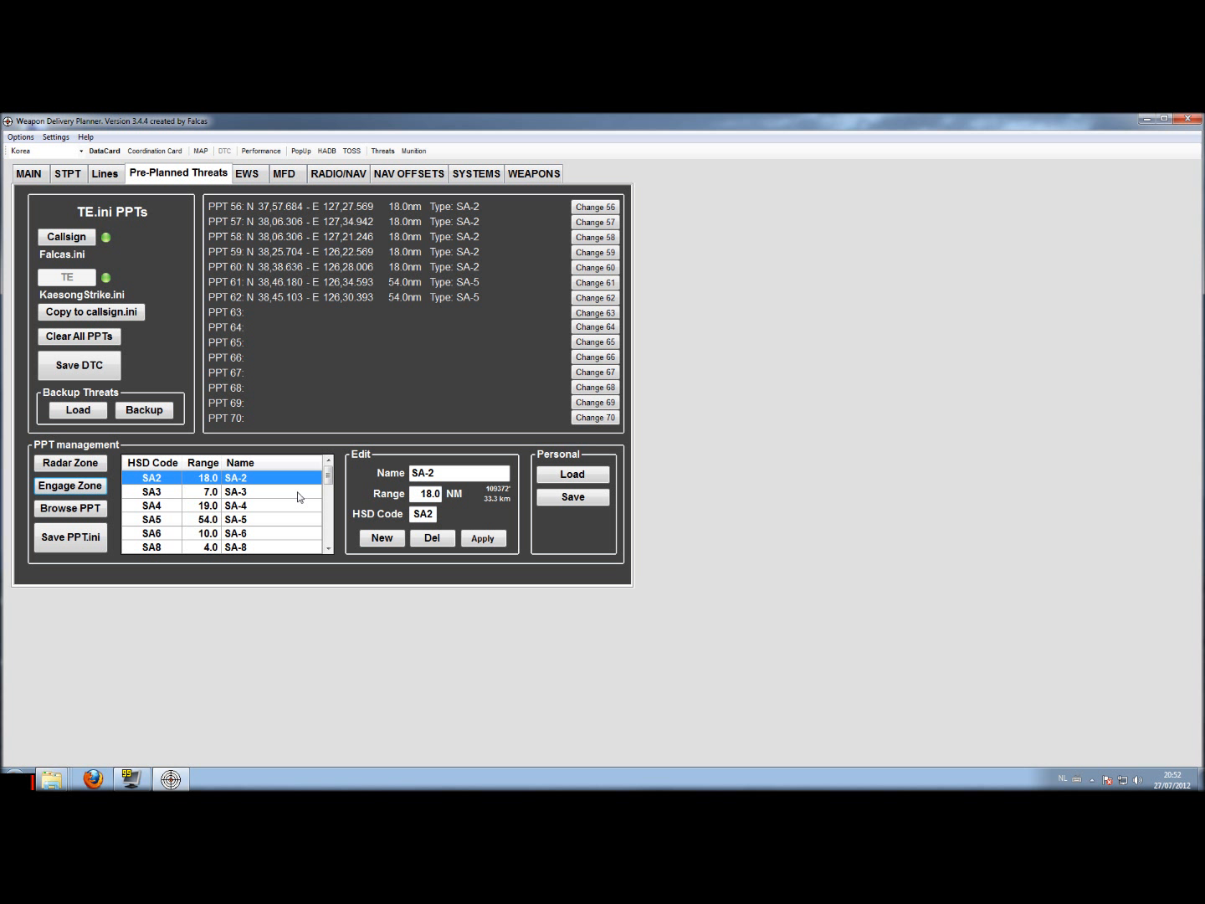
mouse_move(328, 475)
mouse_down()
mouse_move(330, 539)
mouse_move(329, 477)
mouse_up()
Step: Save the engagement zone threat list to ppt.ini, overwriting the existing file
click(100, 539)
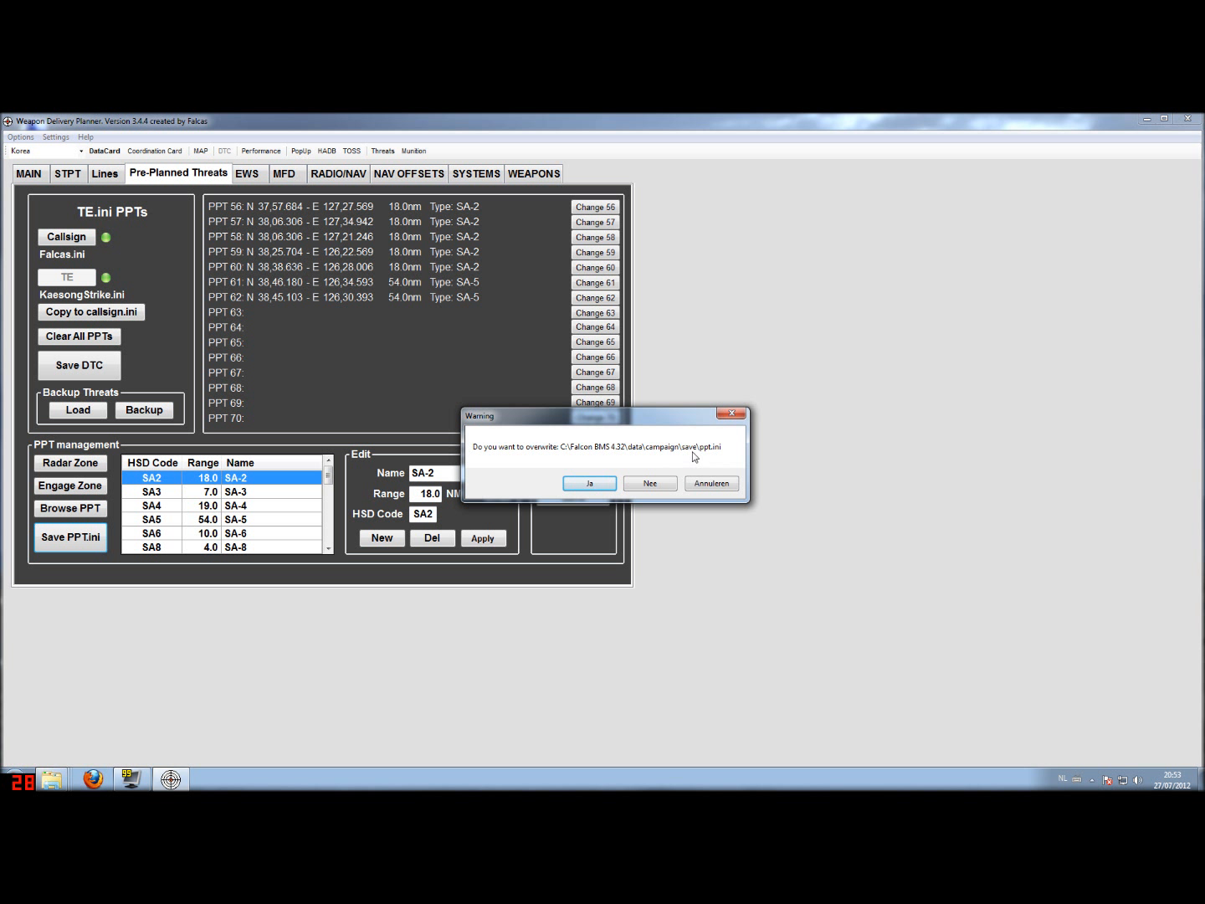
click(604, 482)
click(663, 488)
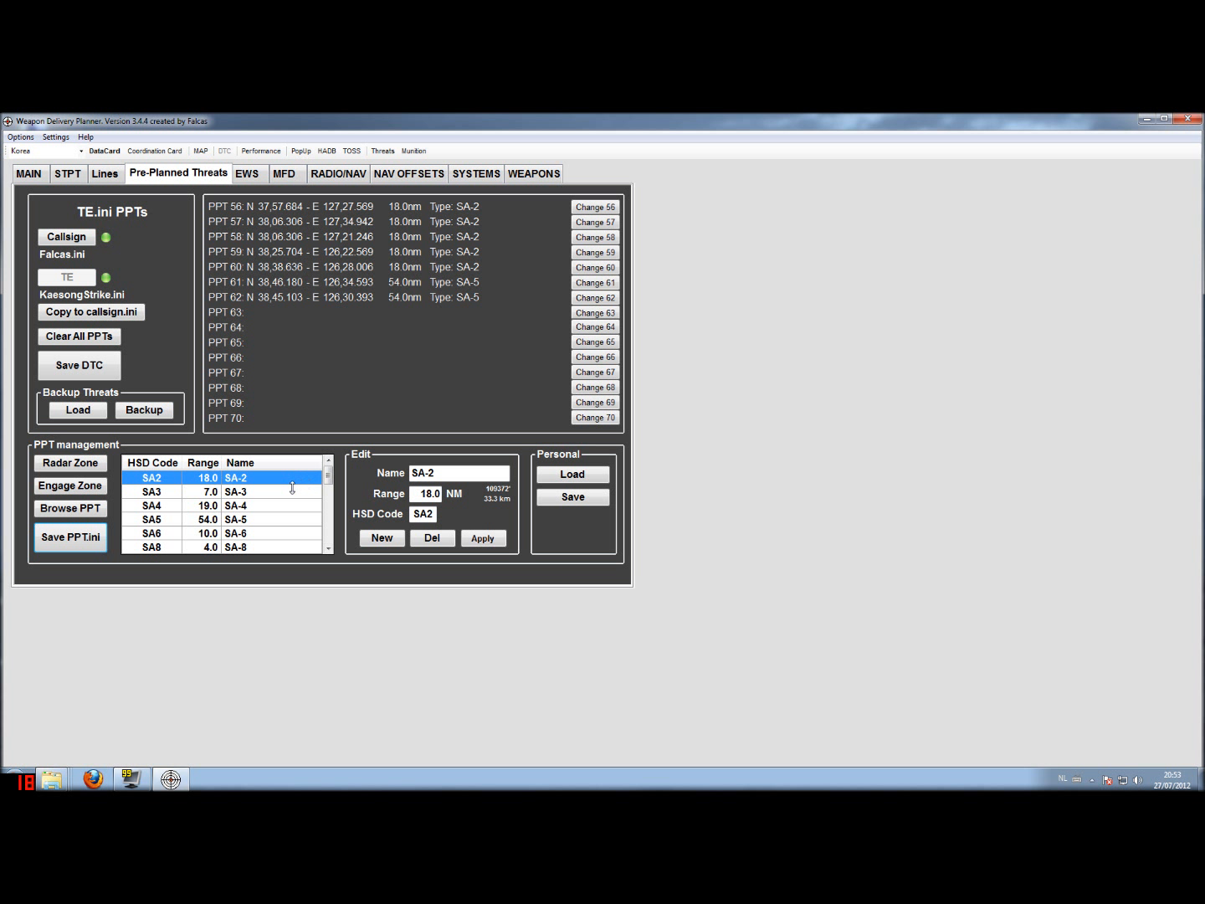
Step: Load the threat type list from the ppt file in the campaign SAVE folder
click(75, 509)
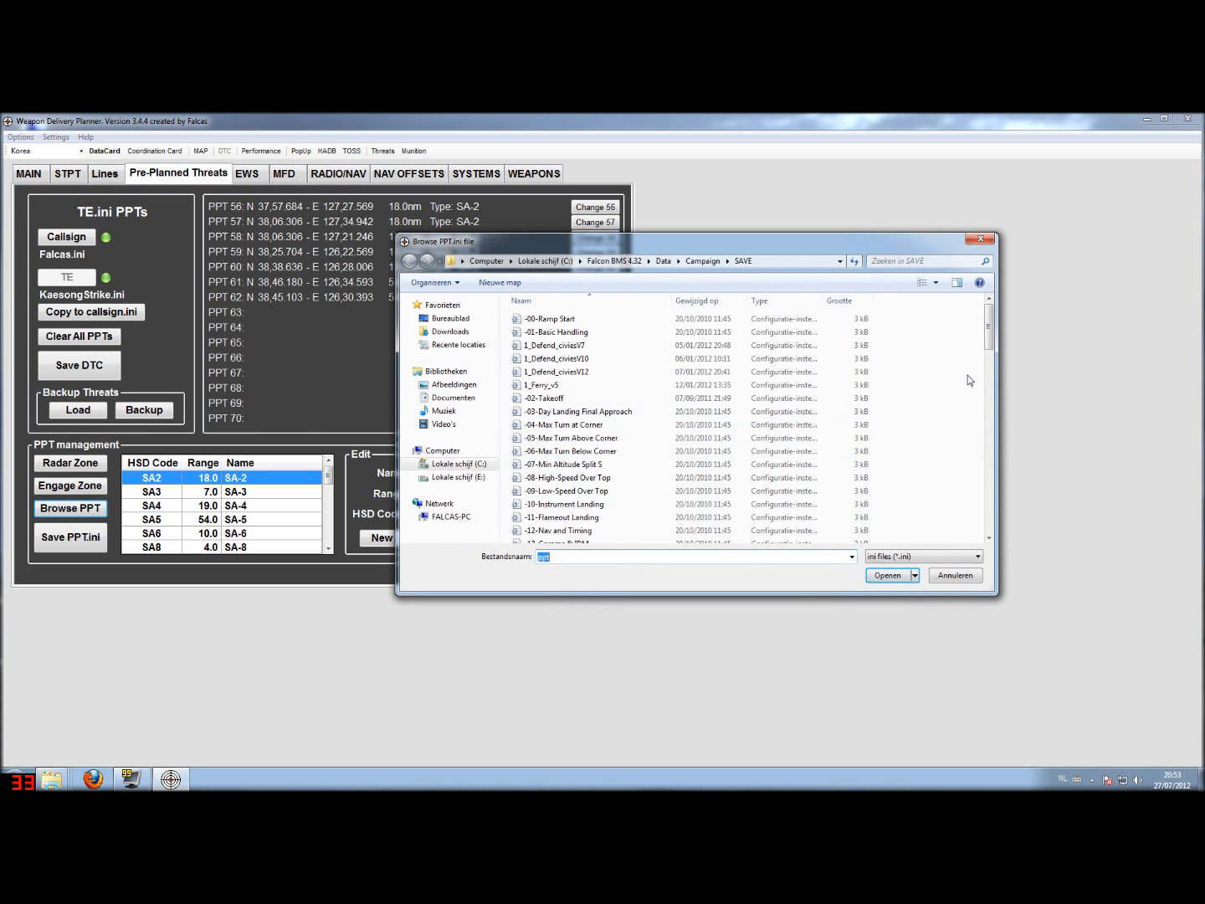
drag(992, 345, 993, 526)
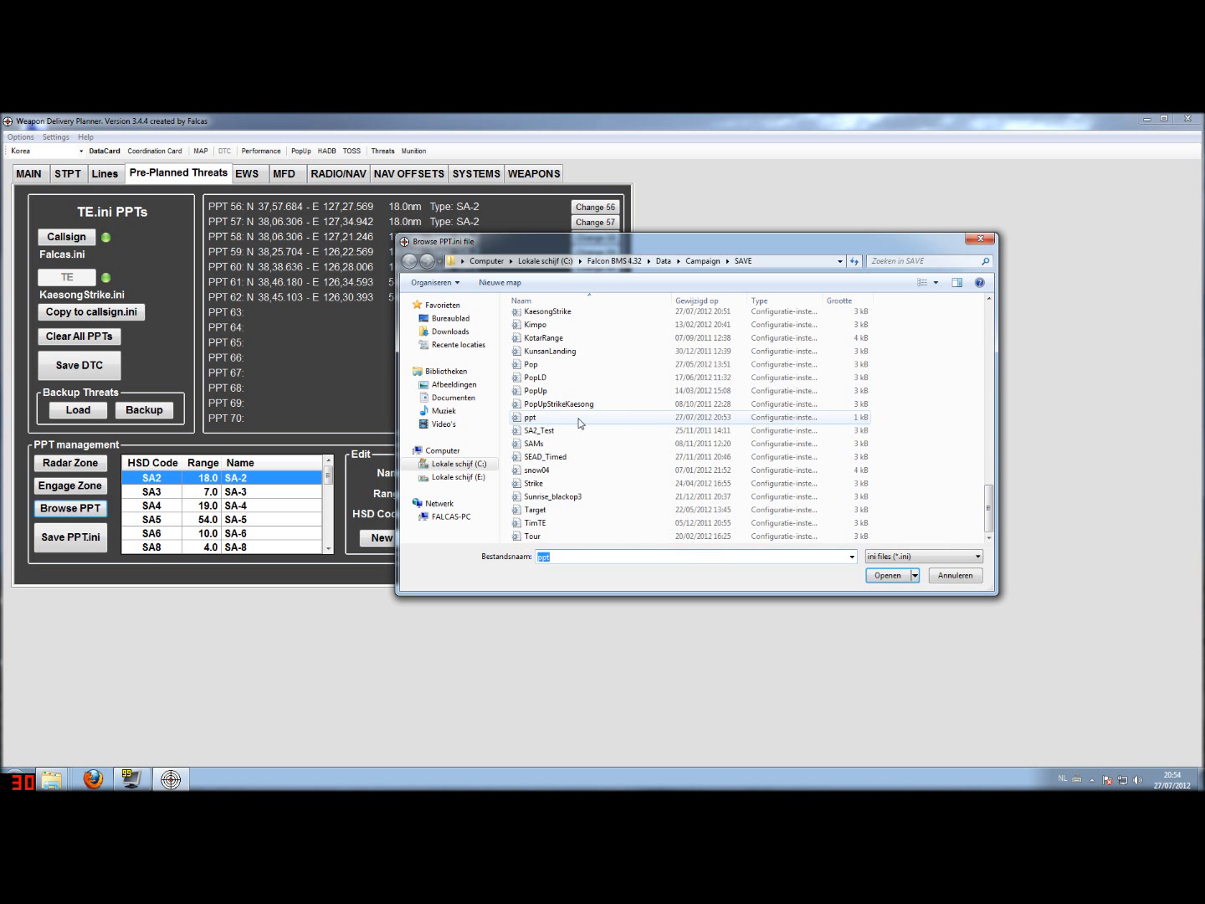
click(887, 575)
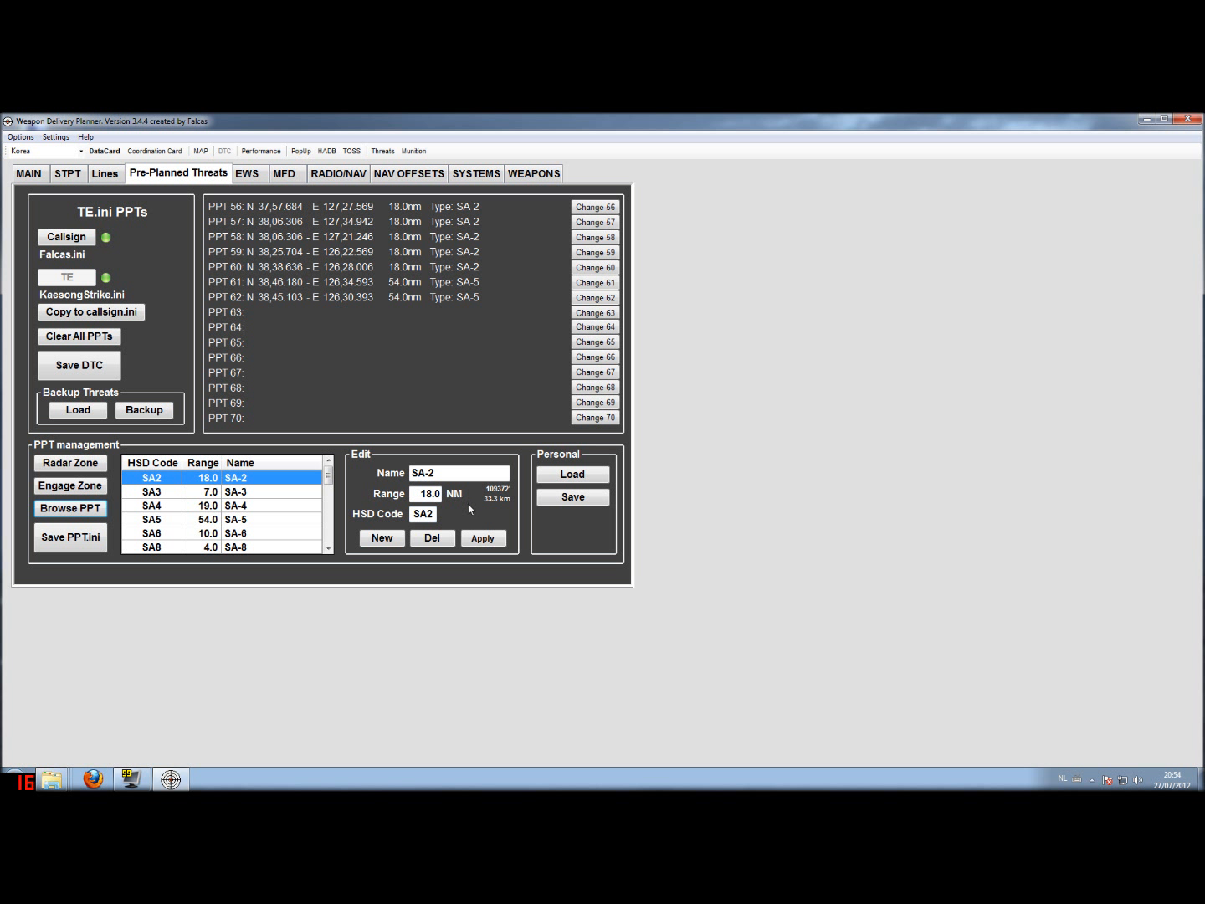
Step: Add a new threat type named Falcas with a 50 NM range and the HSD code FAL
drag(328, 479, 312, 540)
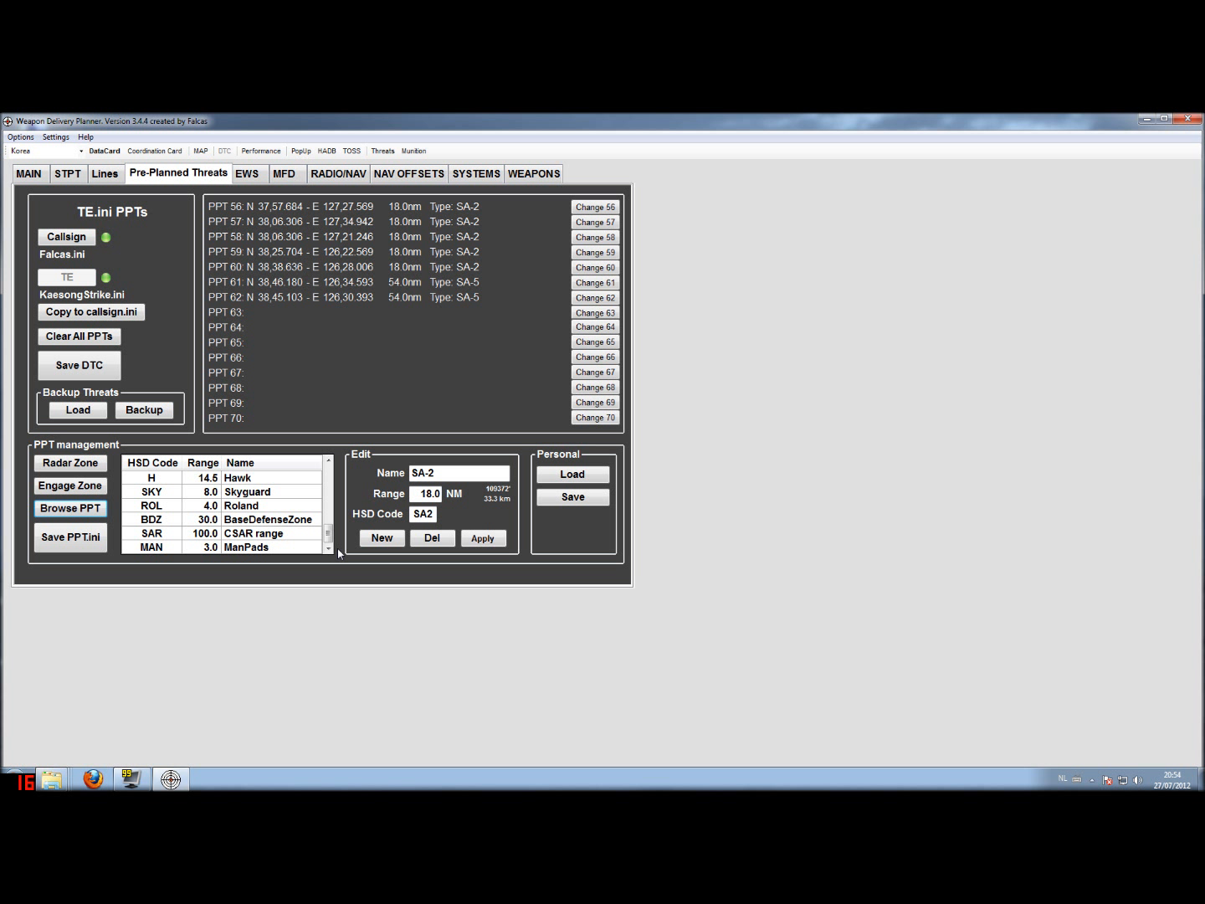
click(382, 540)
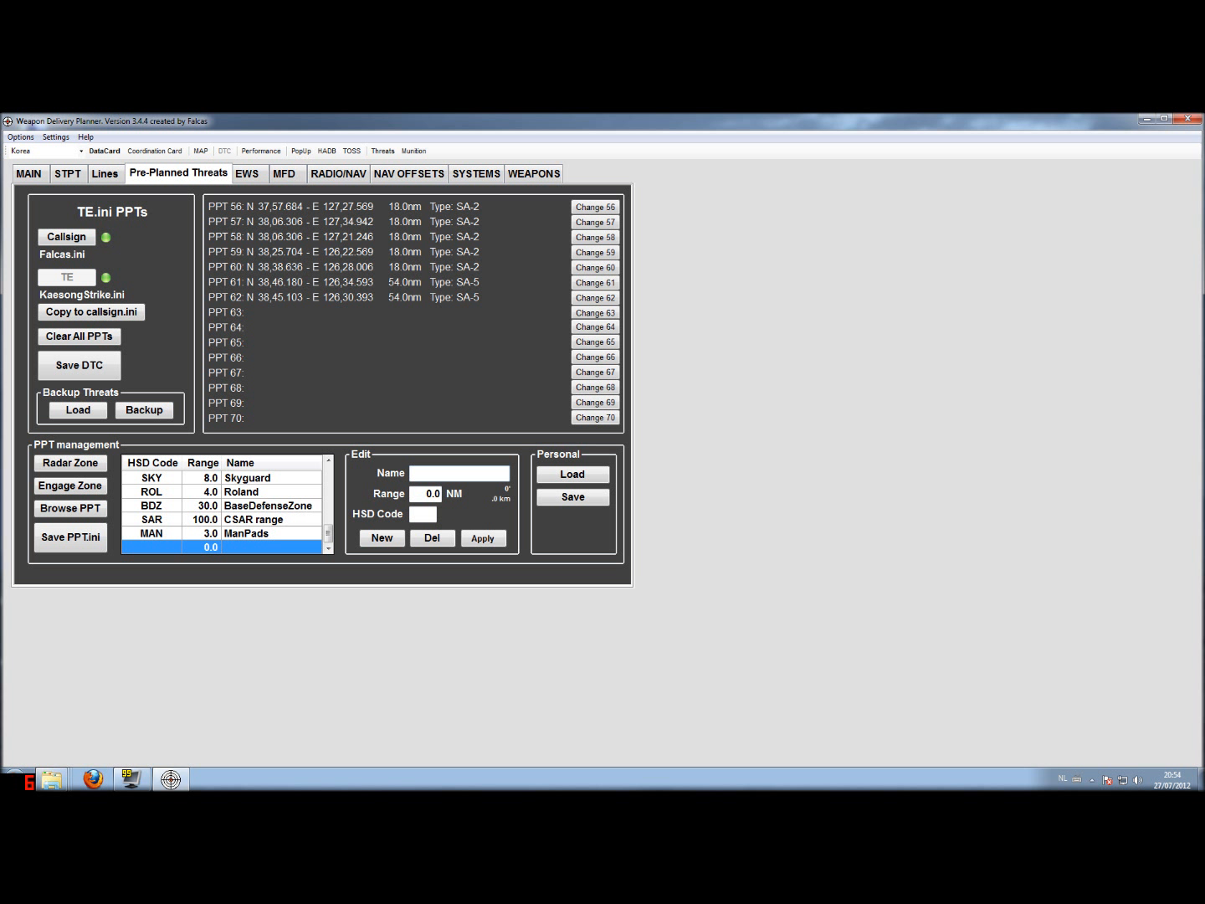
text(Falcas)
key(Tab)
text(50)
key(Tab)
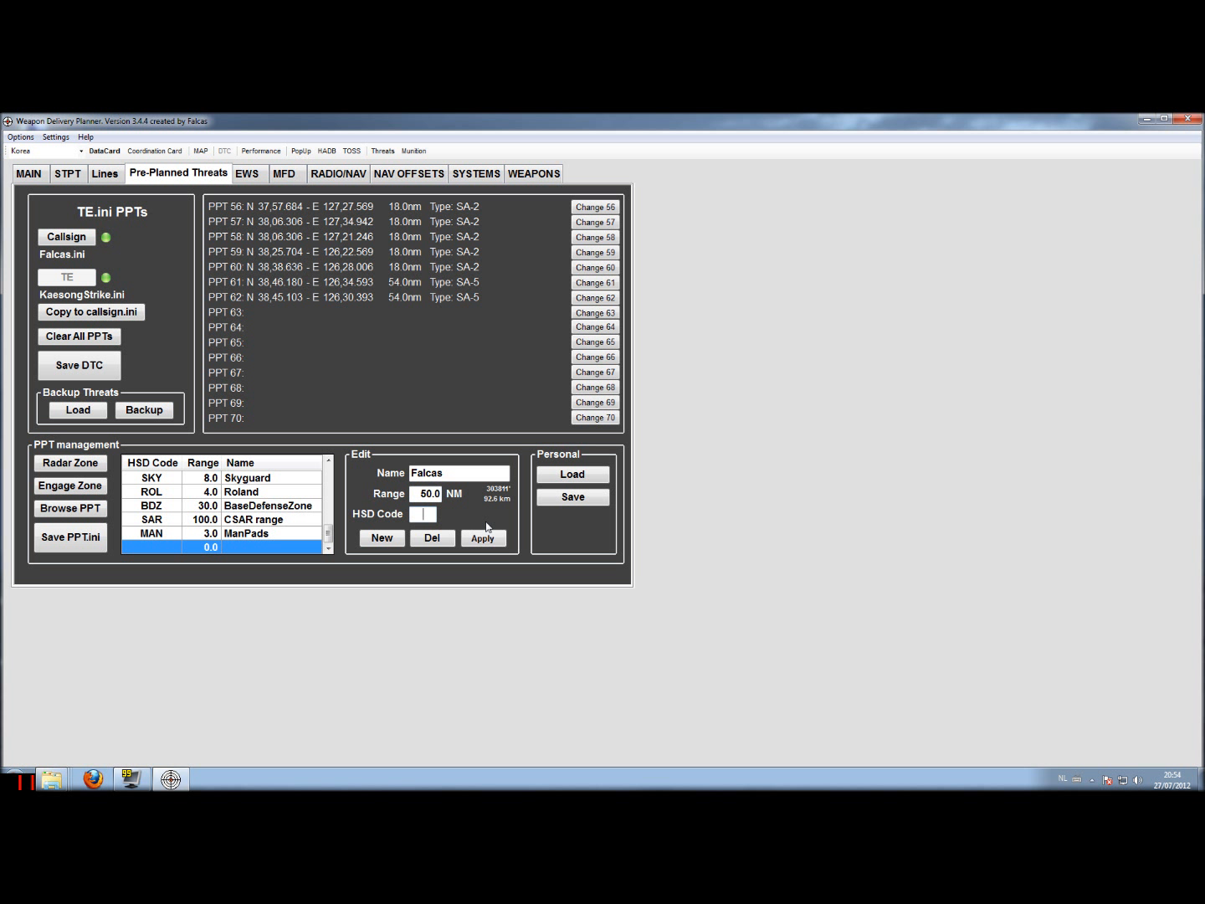
text(FAL)
click(483, 542)
Step: Overwrite ppt.ini with the threat list that includes the Falcas type
click(81, 540)
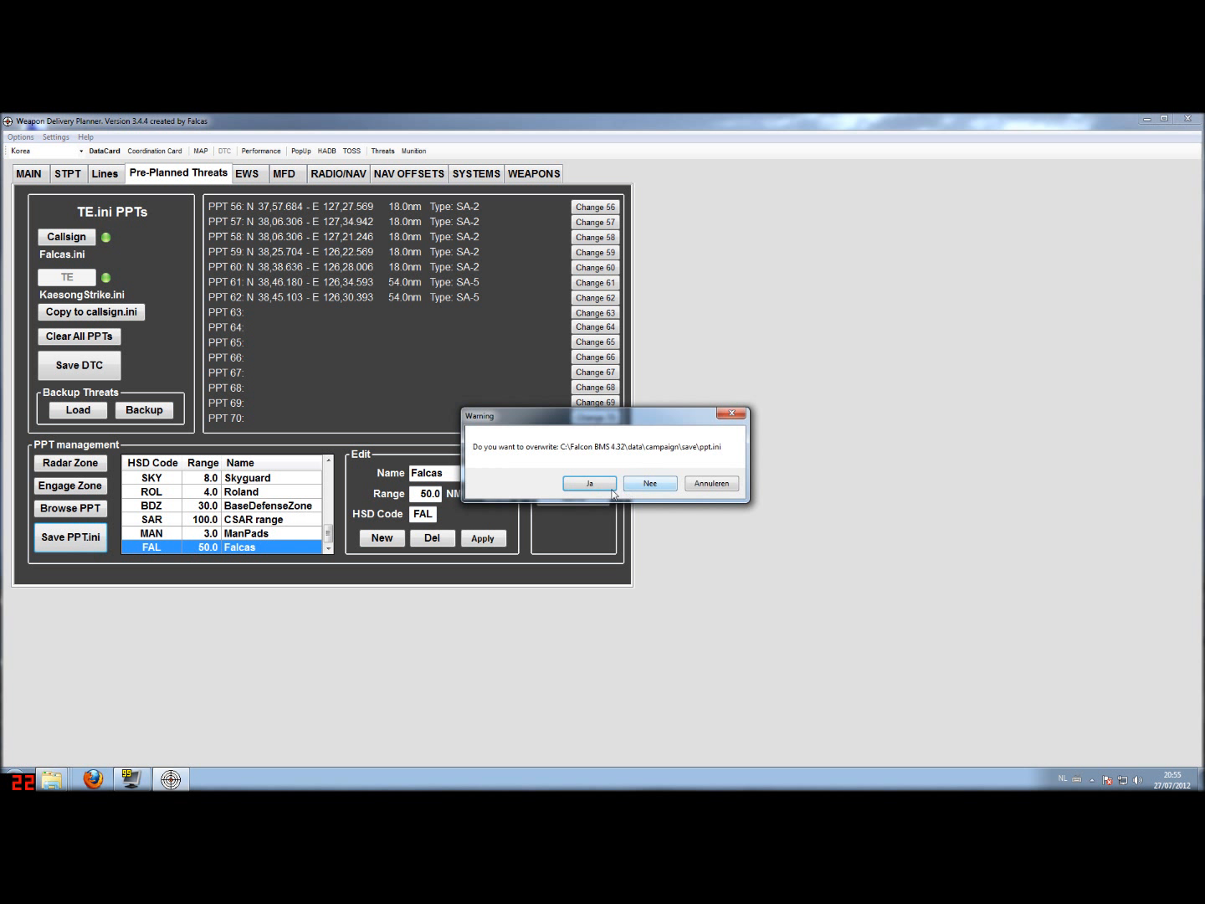
click(594, 486)
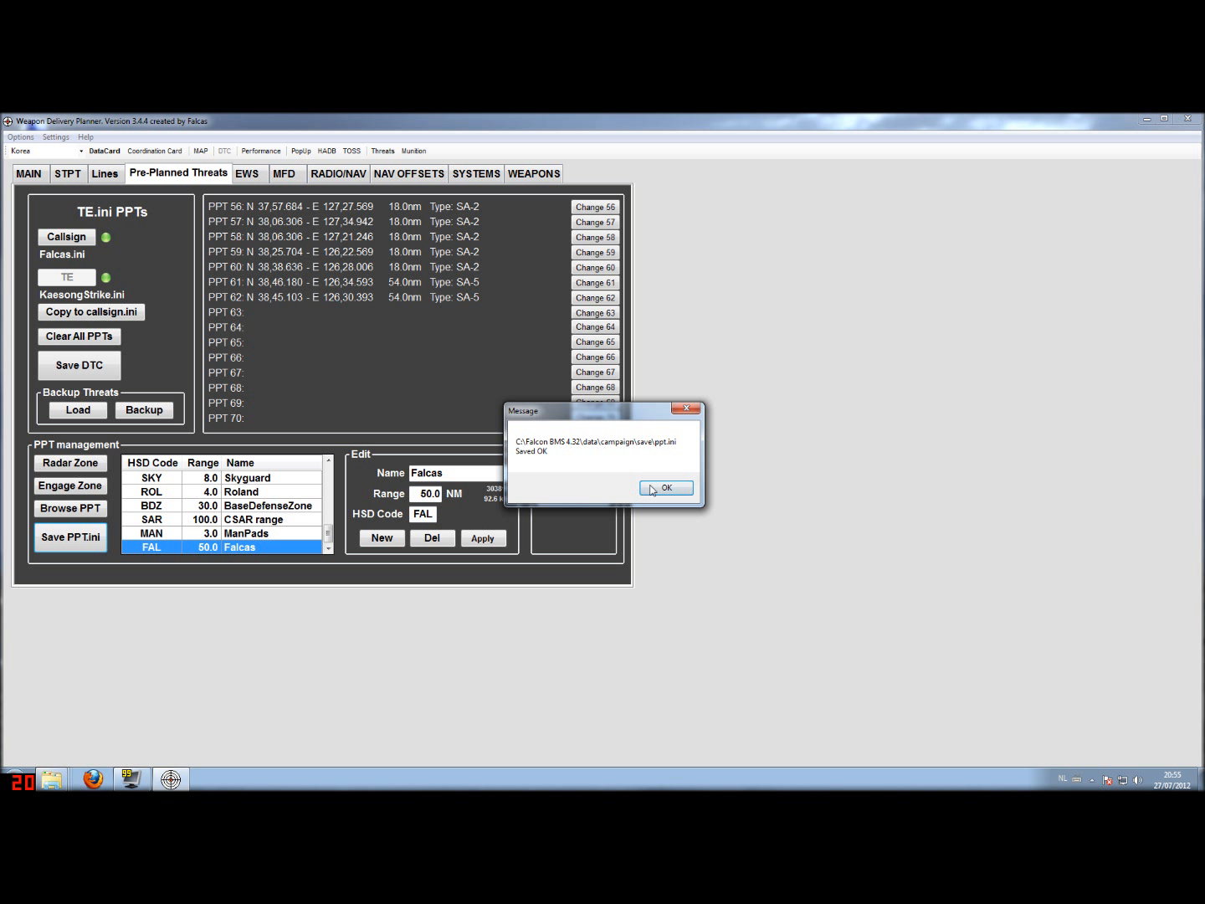
click(652, 488)
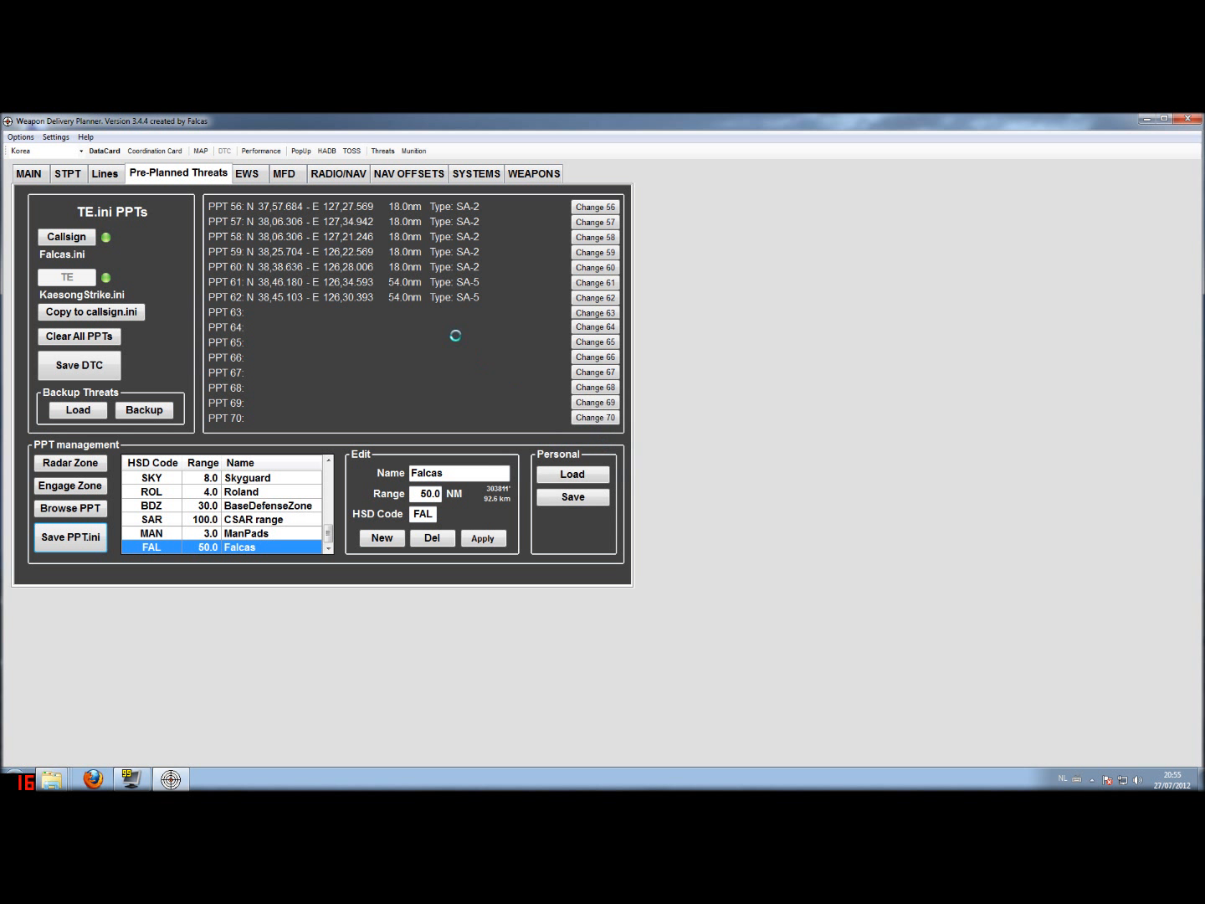
Step: Change the threat type of PPT 62 to Falcas and apply the change
click(593, 300)
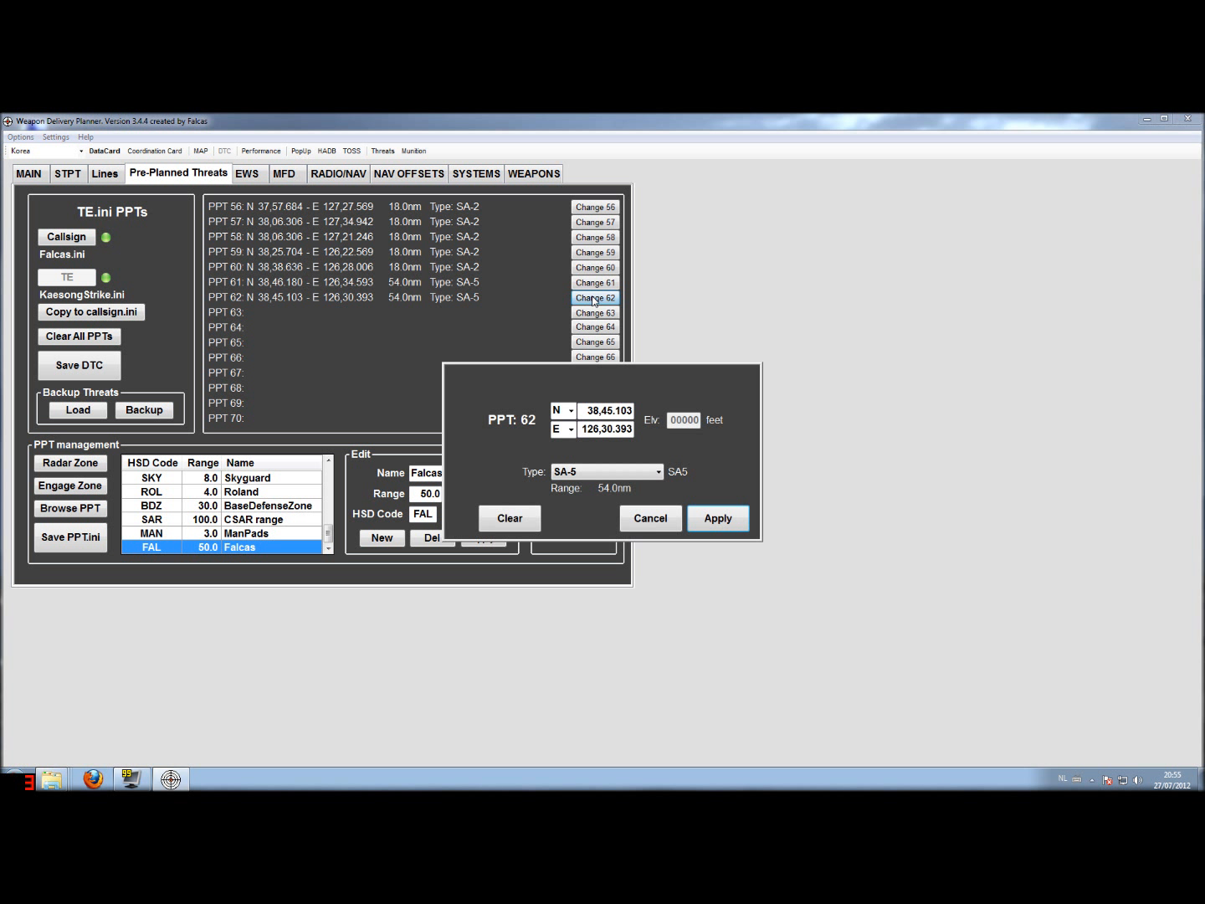
click(659, 472)
drag(659, 501, 659, 529)
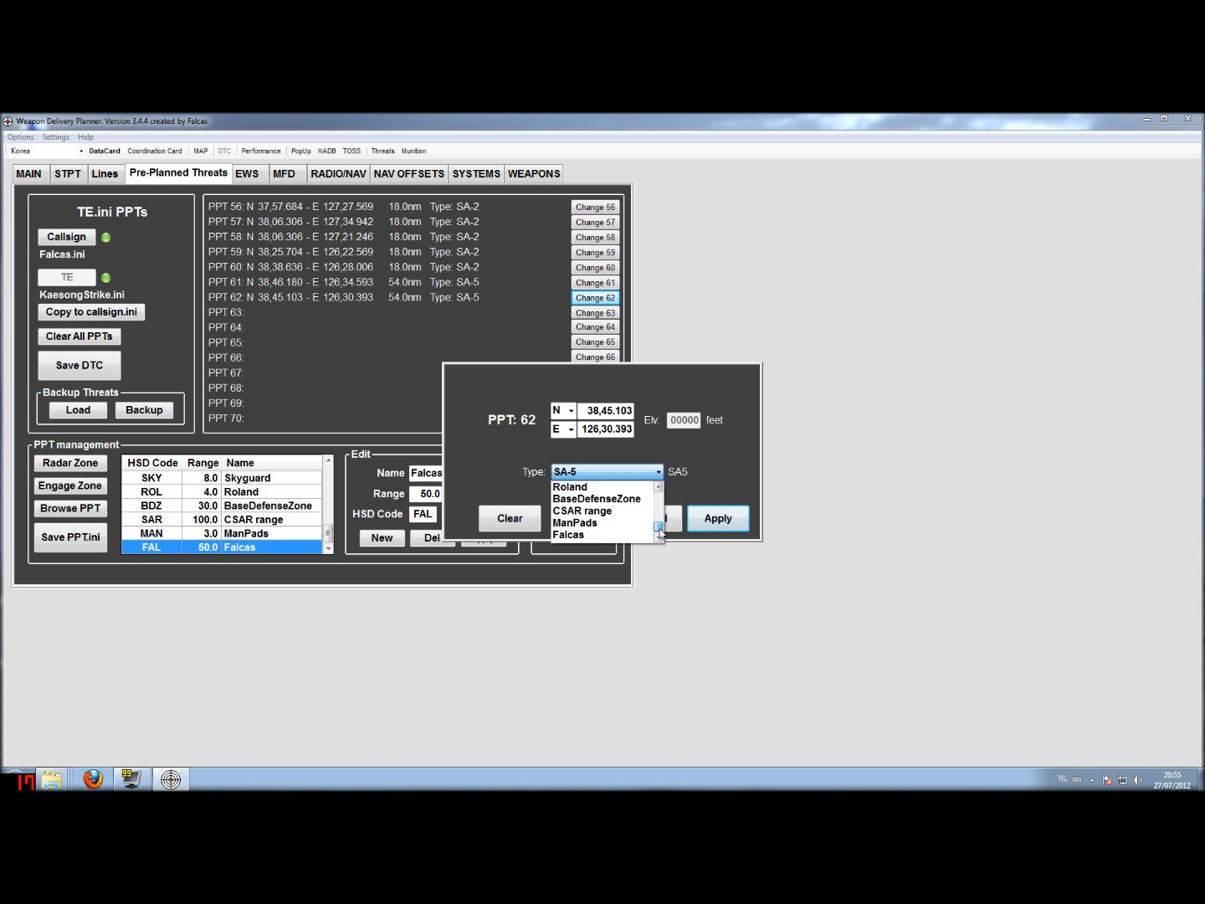
click(583, 535)
click(720, 520)
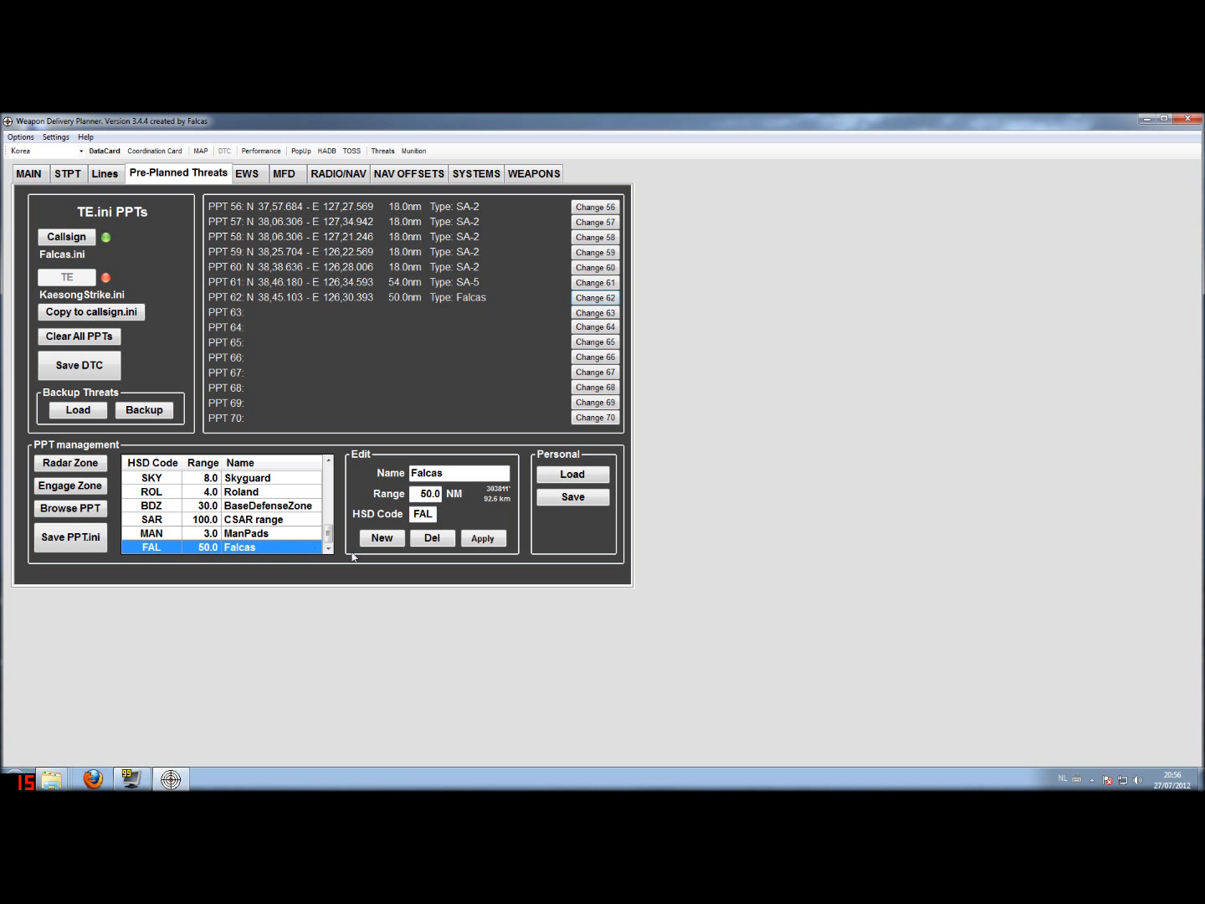
Step: Delete the Falcas threat type from the list and overwrite ppt.ini with the reduced list
click(433, 539)
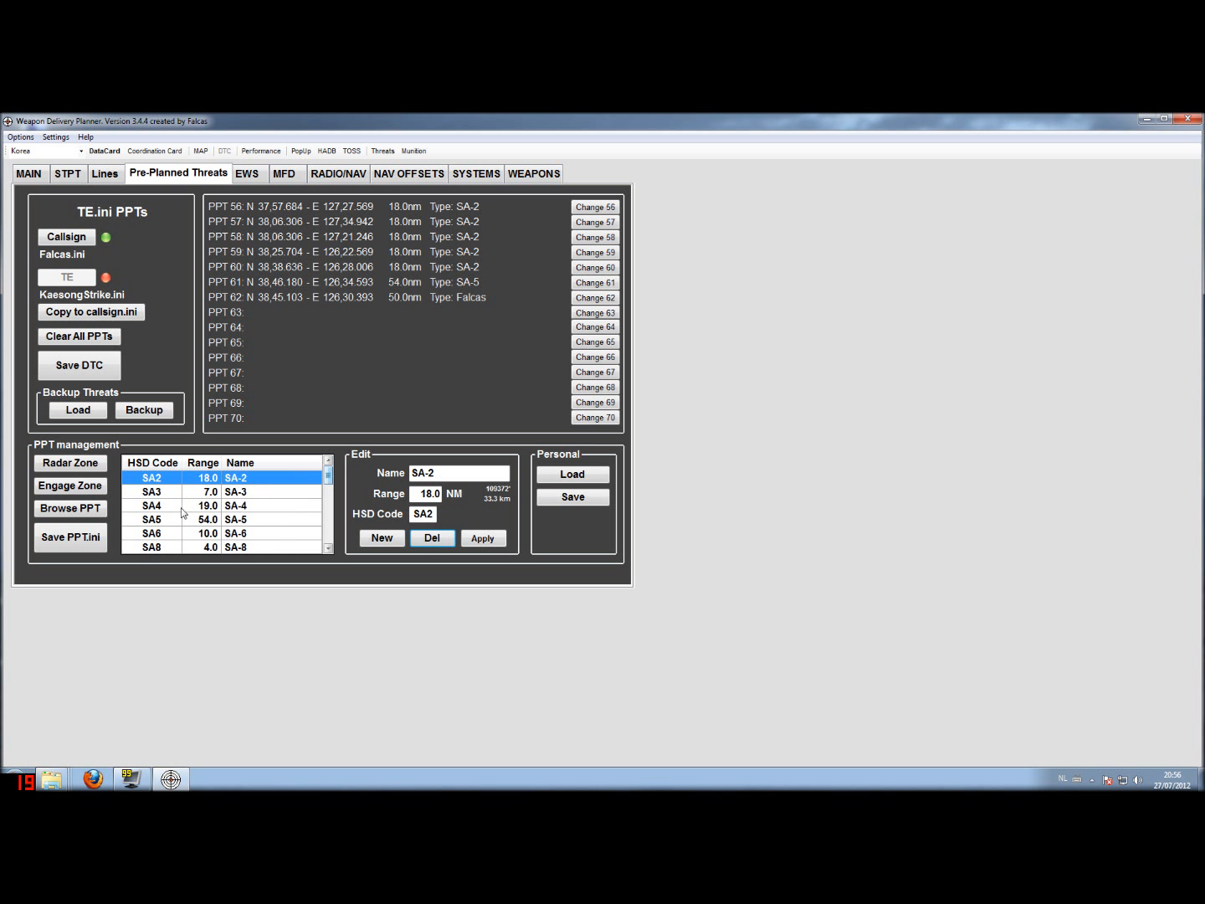
click(98, 542)
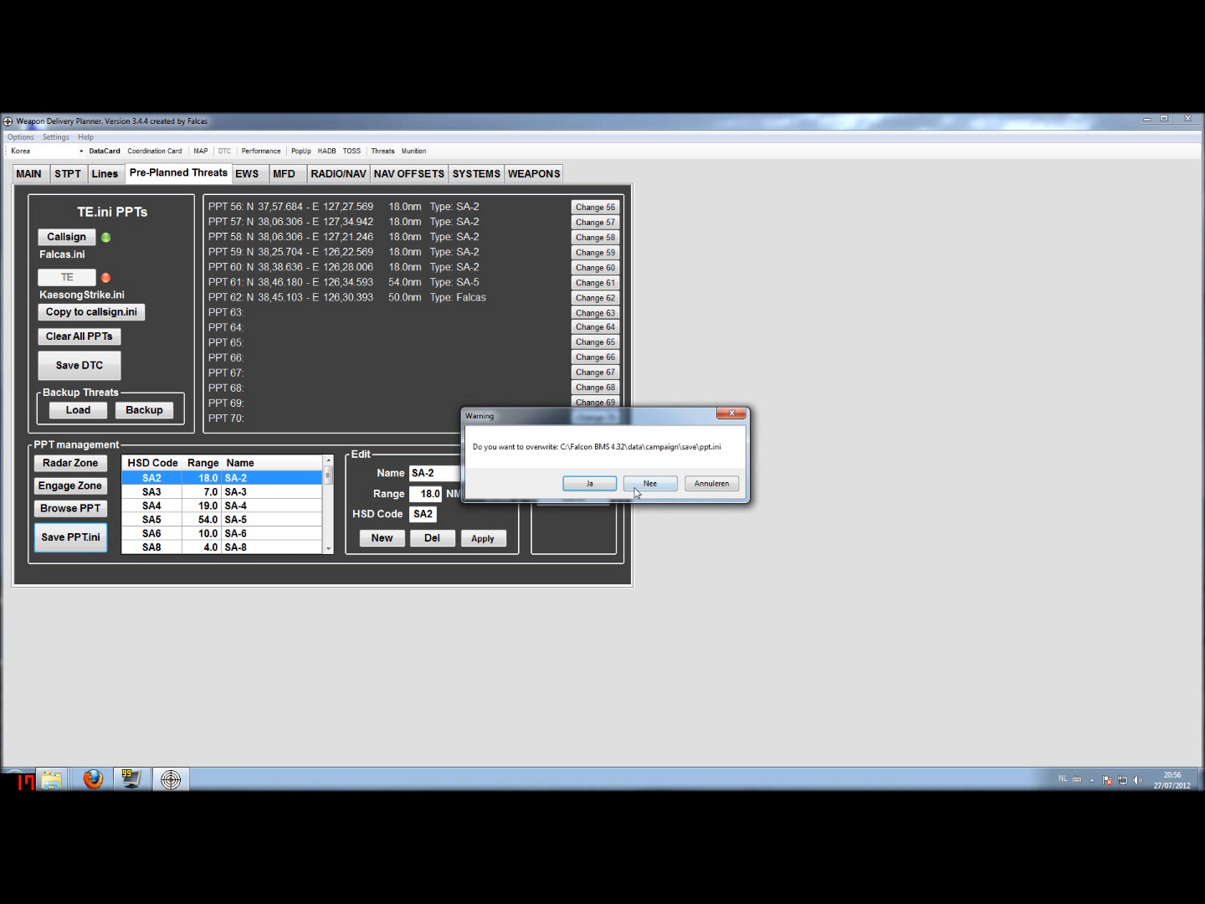
click(590, 485)
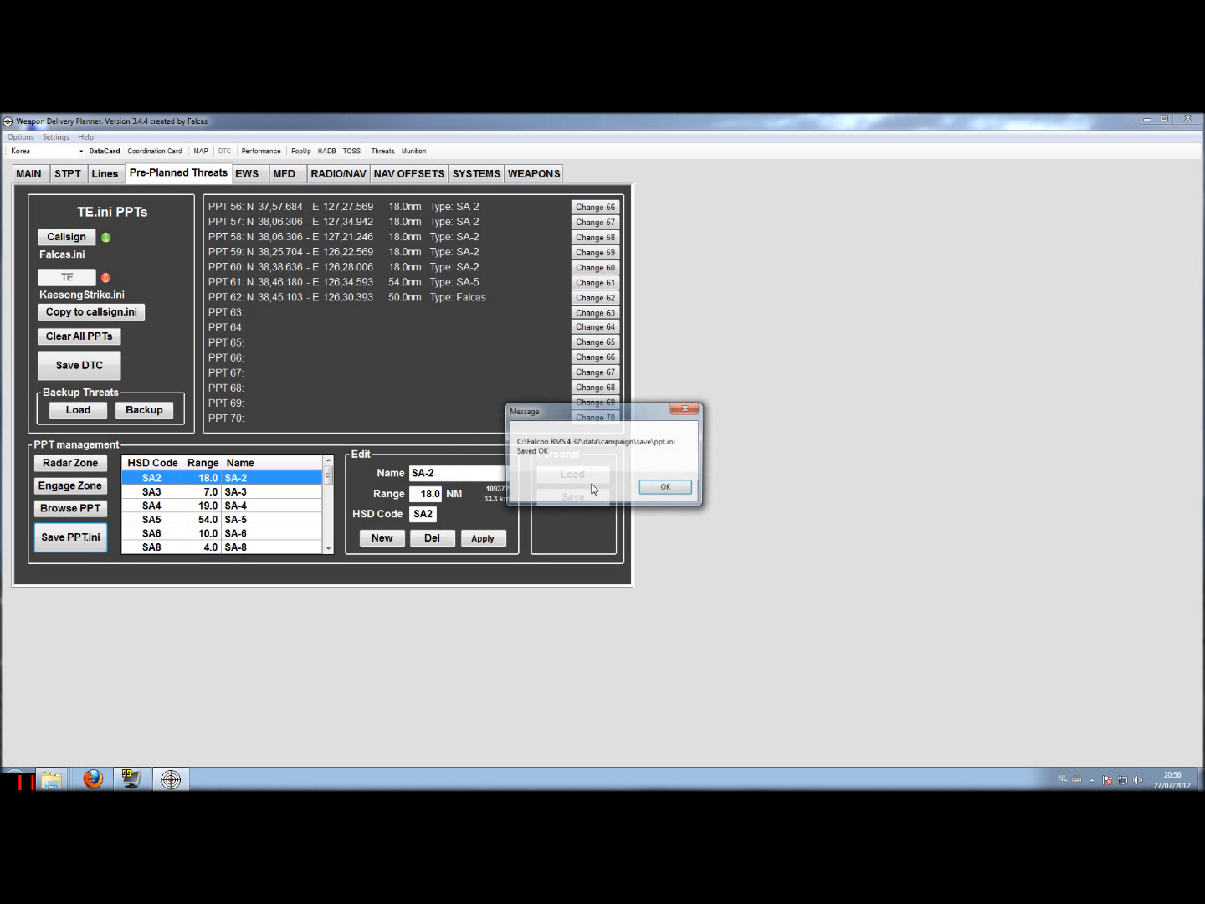
click(650, 485)
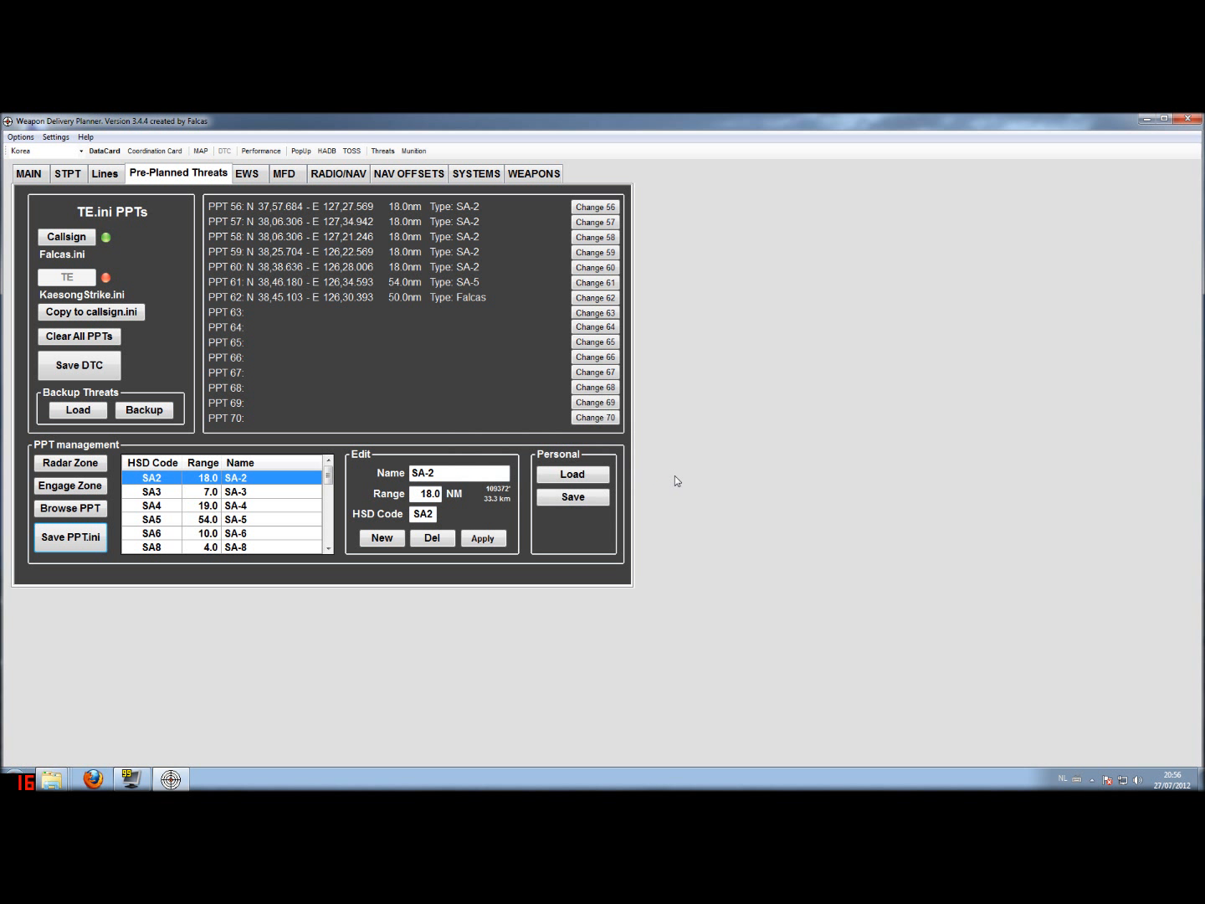